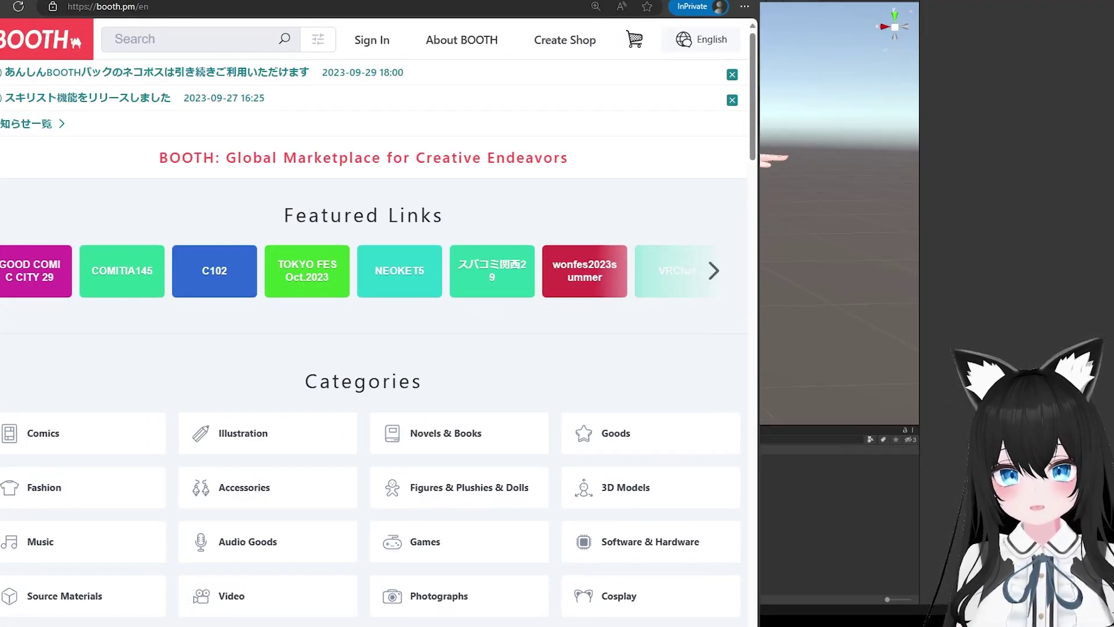
Search the BOOTH marketplace for "manuka hair" and change the sort order of the results from Popularity to another option.
click(192, 34)
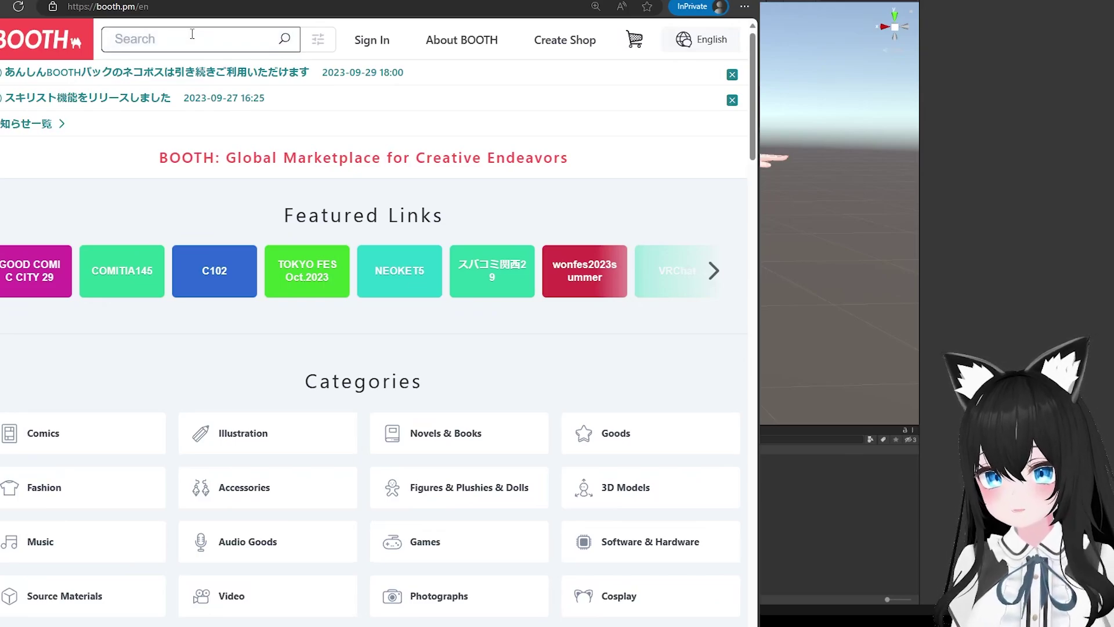
text(manuk)
text(a hair)
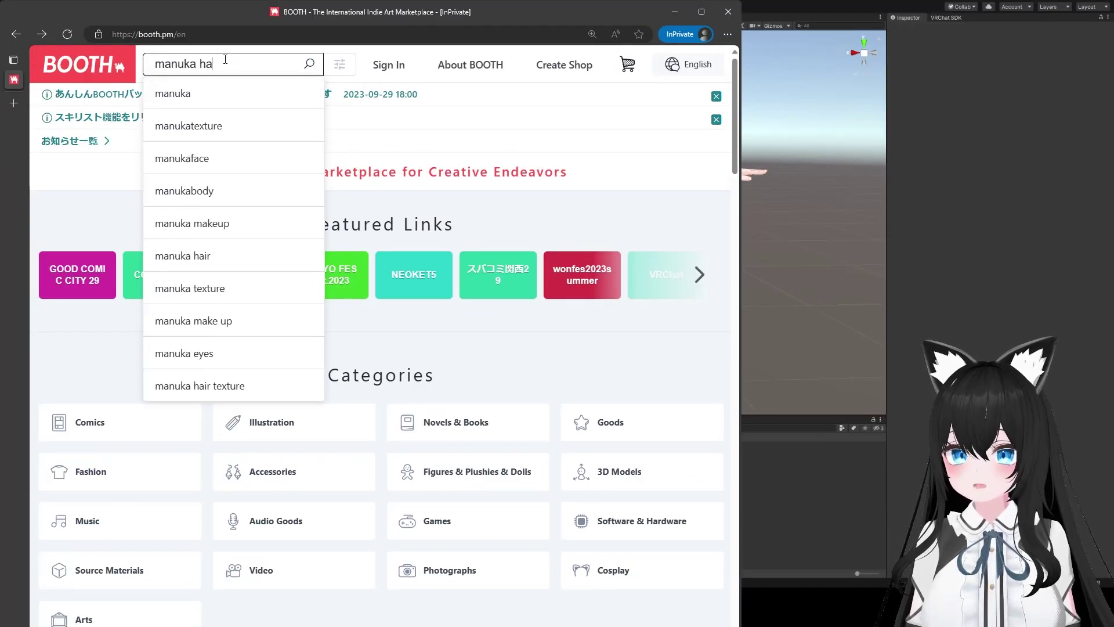
key(Return)
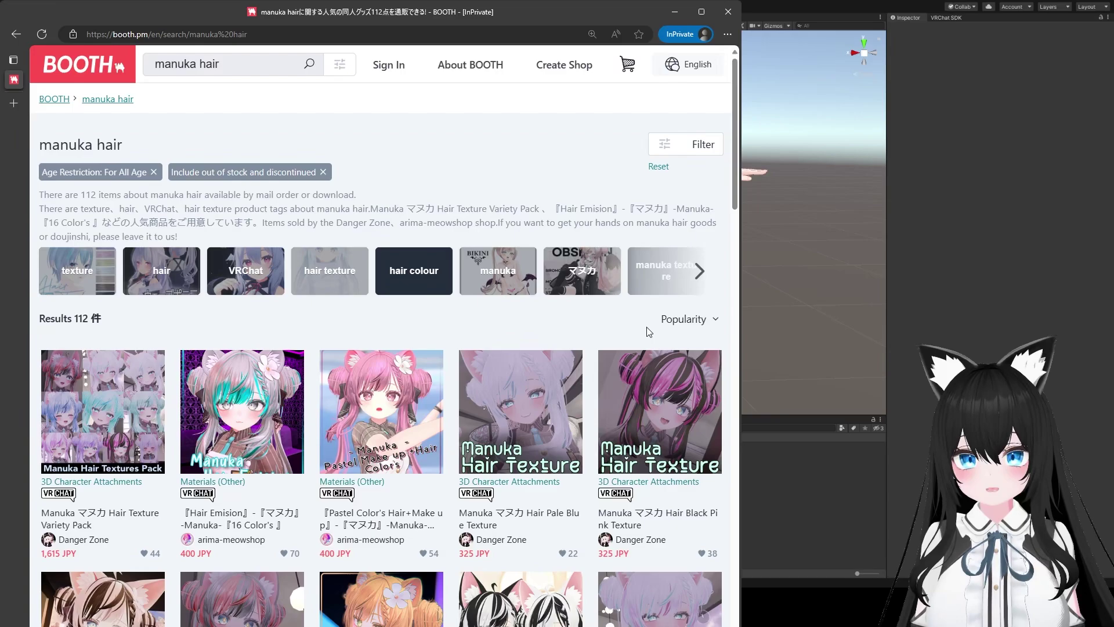
click(686, 322)
click(657, 403)
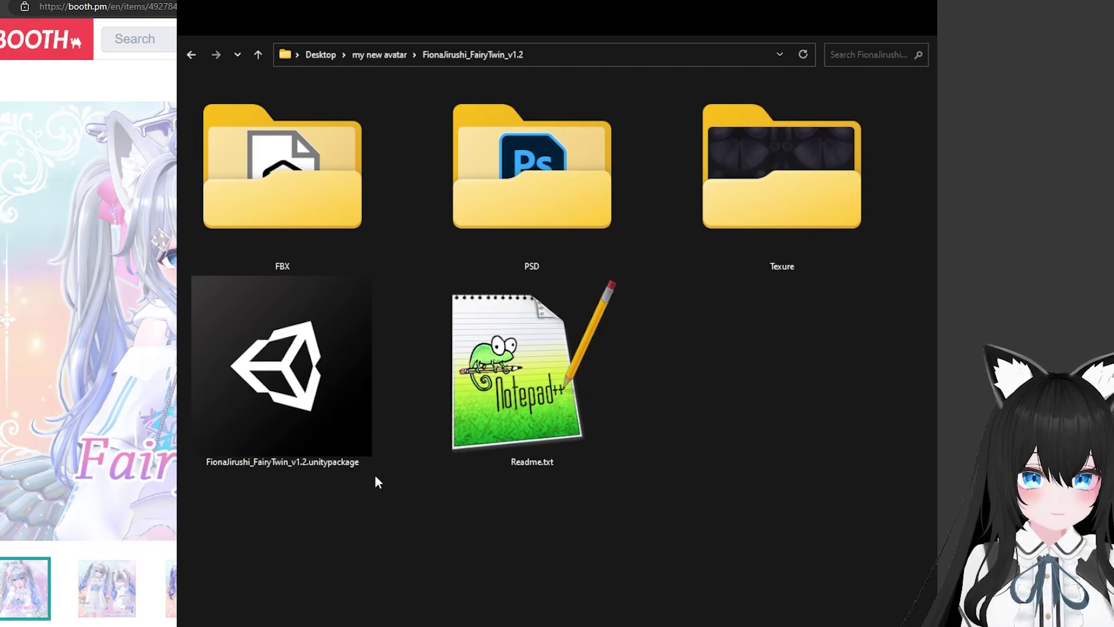
Select the FionaJirushi_FairyTwin_v1.2.unitypackage file in the extracted hair folder.
click(329, 415)
Deactivate the original hair objects from Manuka_hair_bun through Manuka_hairpin and tag them all EditorOnly.
click(90, 198)
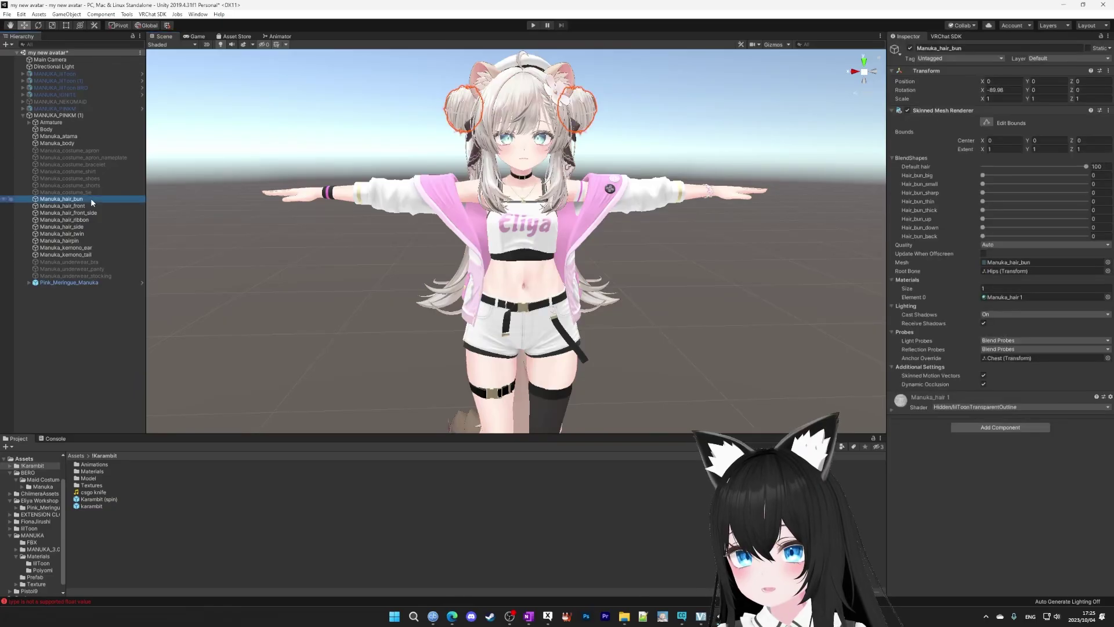
shift+click(91, 241)
key(alt+shift+a)
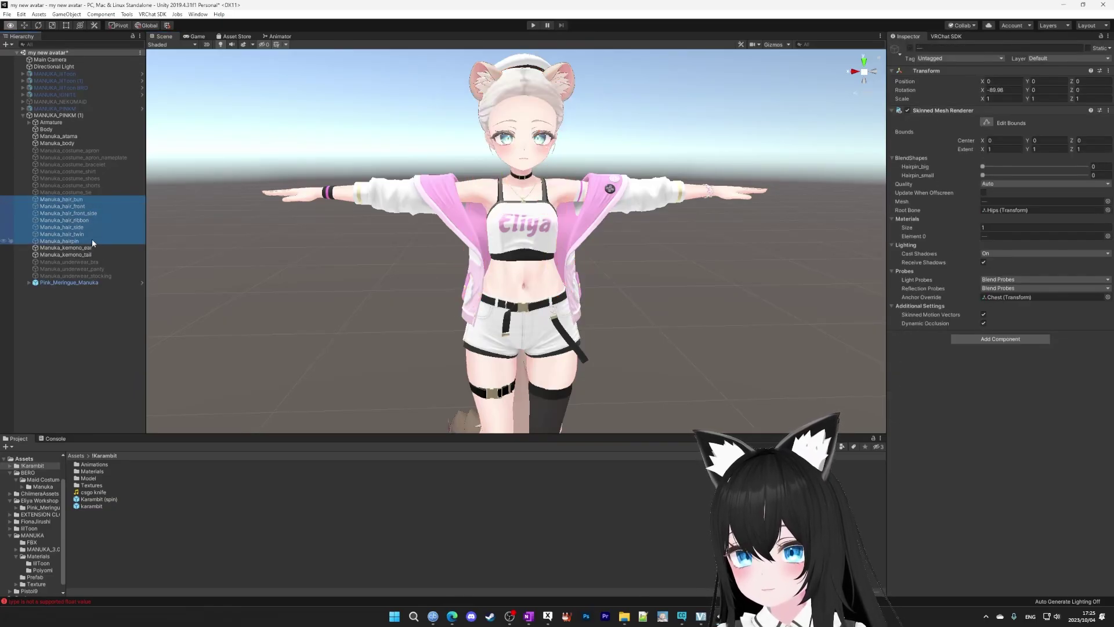
click(933, 59)
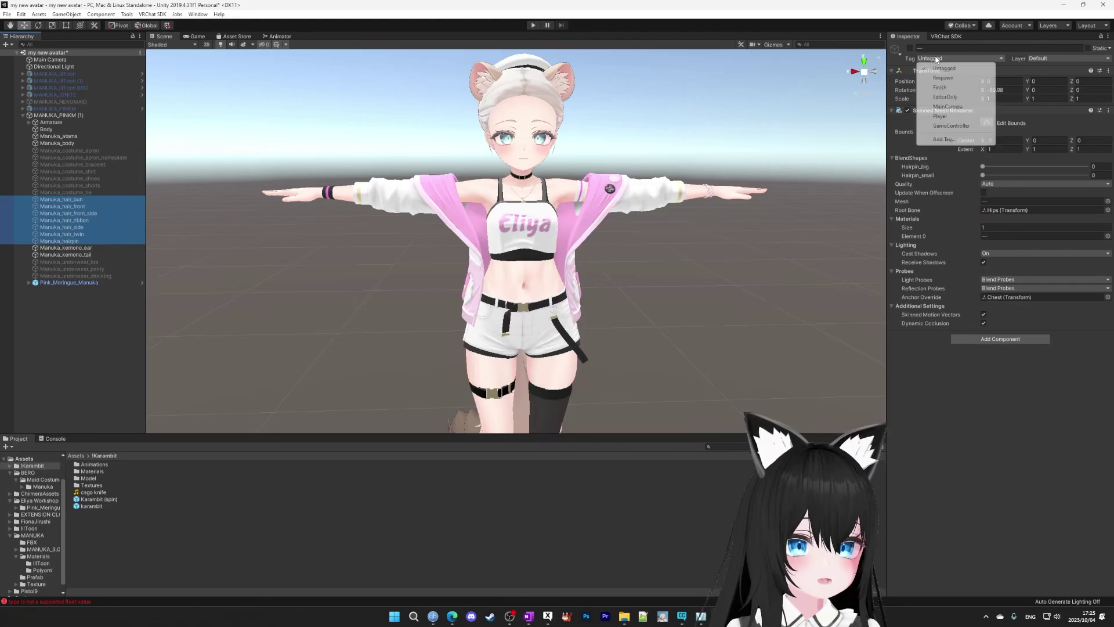
click(941, 96)
Add the Manuka_FairyTwin prefab from the FionaJirushi/FairyTwin/Prefab folder to the MANUKA_PINKM (1) avatar.
click(35, 521)
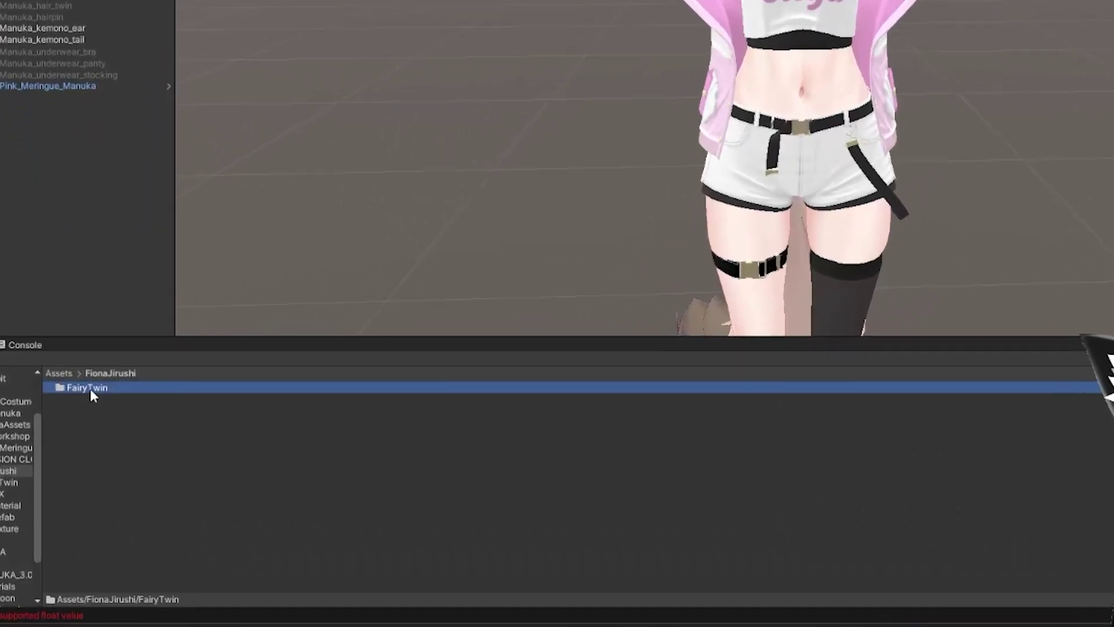
double_click(93, 464)
double_click(86, 282)
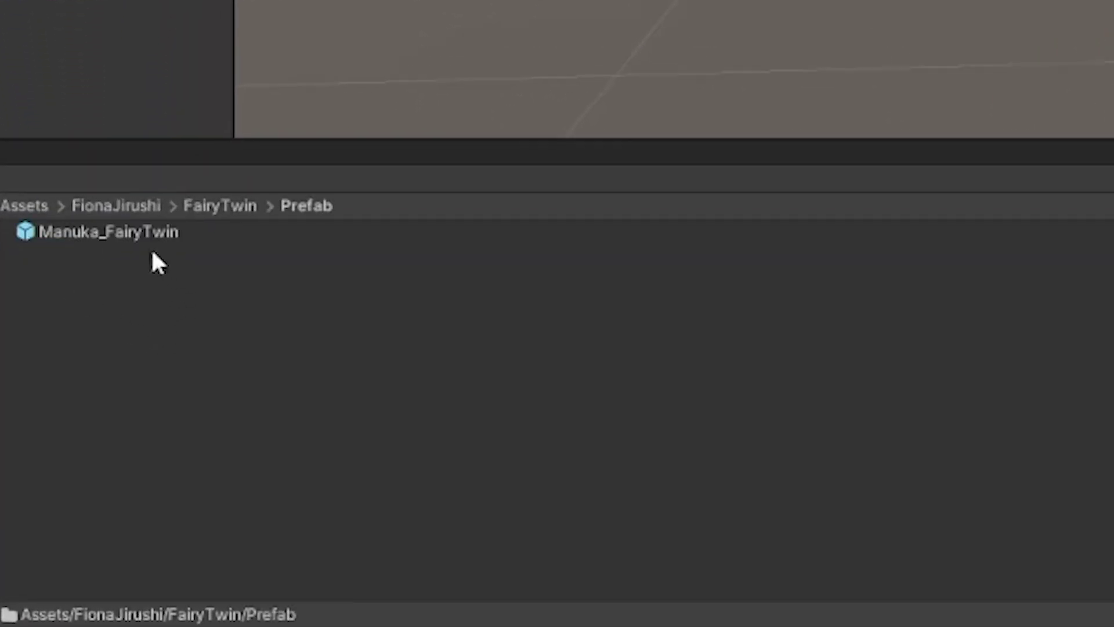
drag(122, 234, 192, 141)
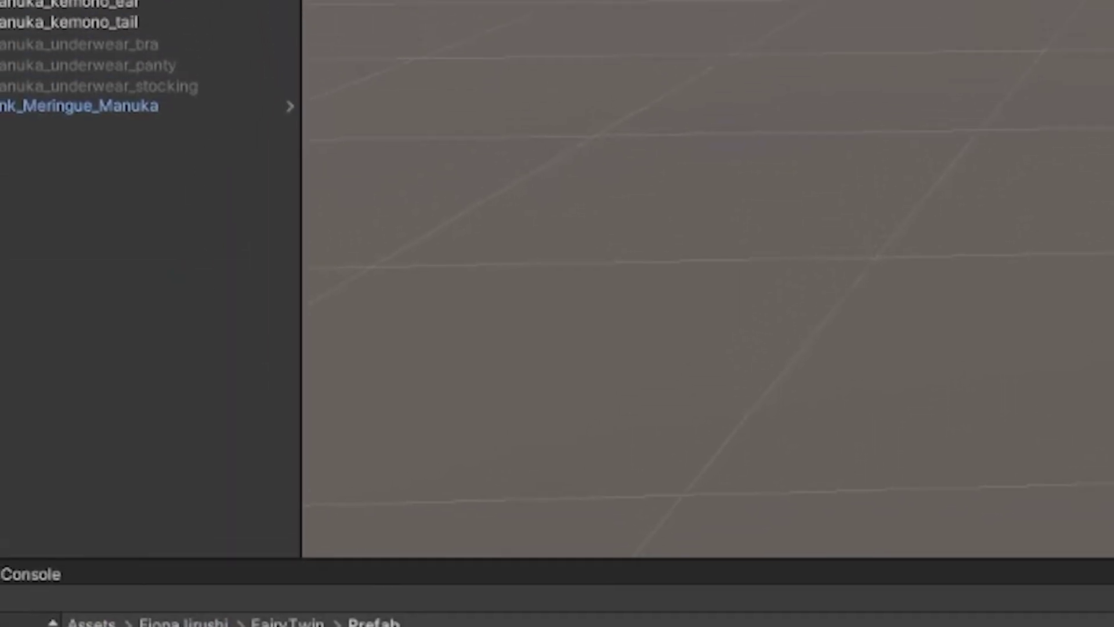
drag(163, 3, 148, 2)
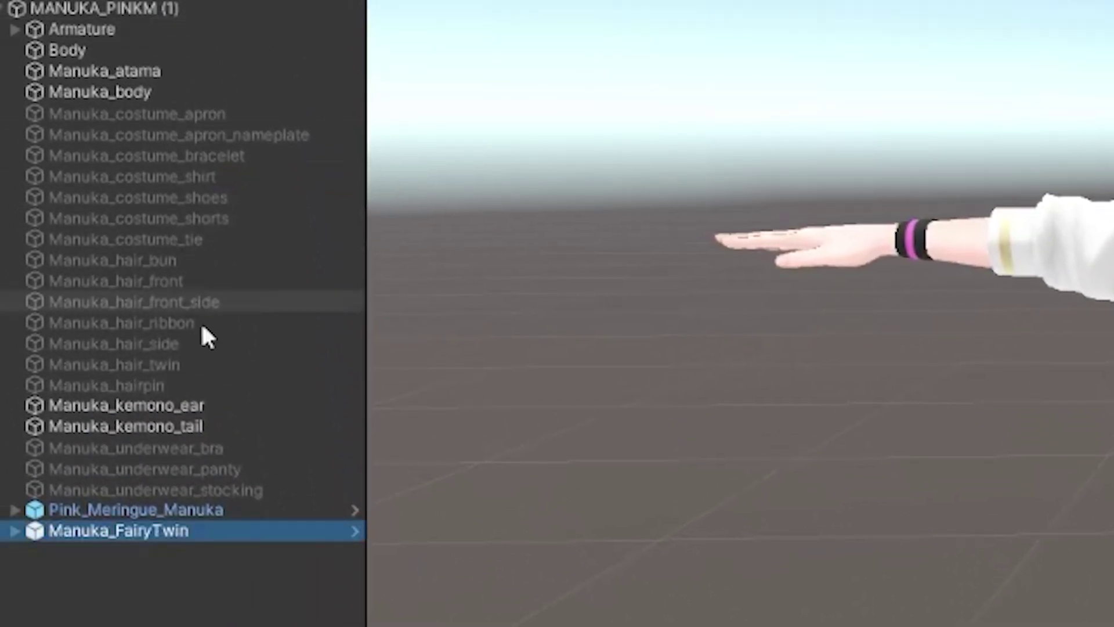
Expand the MANUKA_PINKM (1) armature through Hips, Spine, Chest and Neck to reach the Head bone.
click(203, 28)
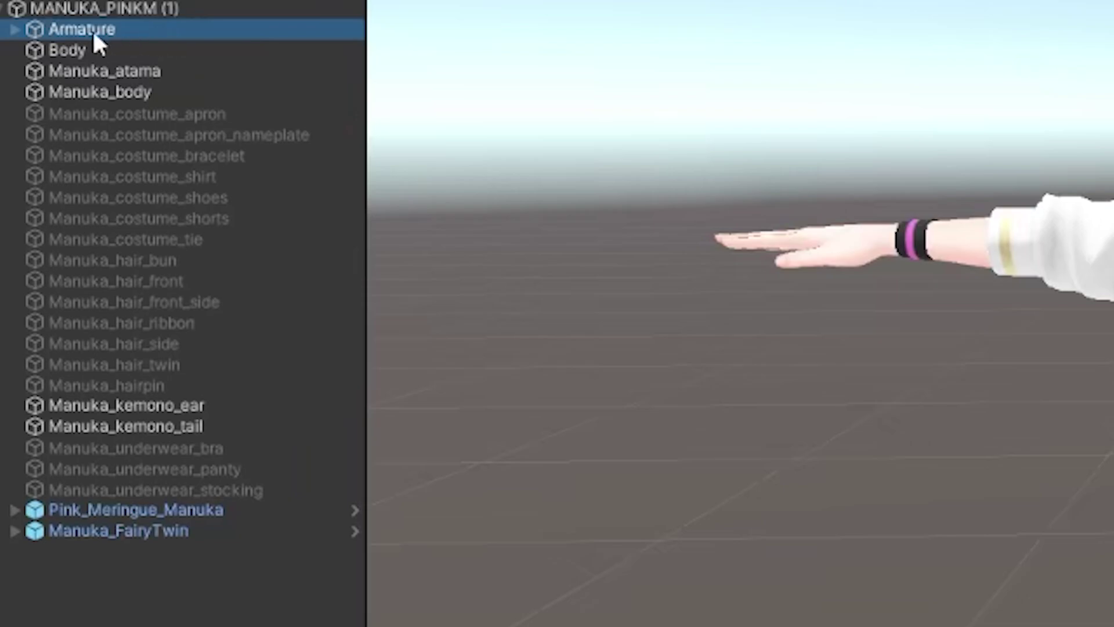
key(Right)
click(170, 47)
key(Right)
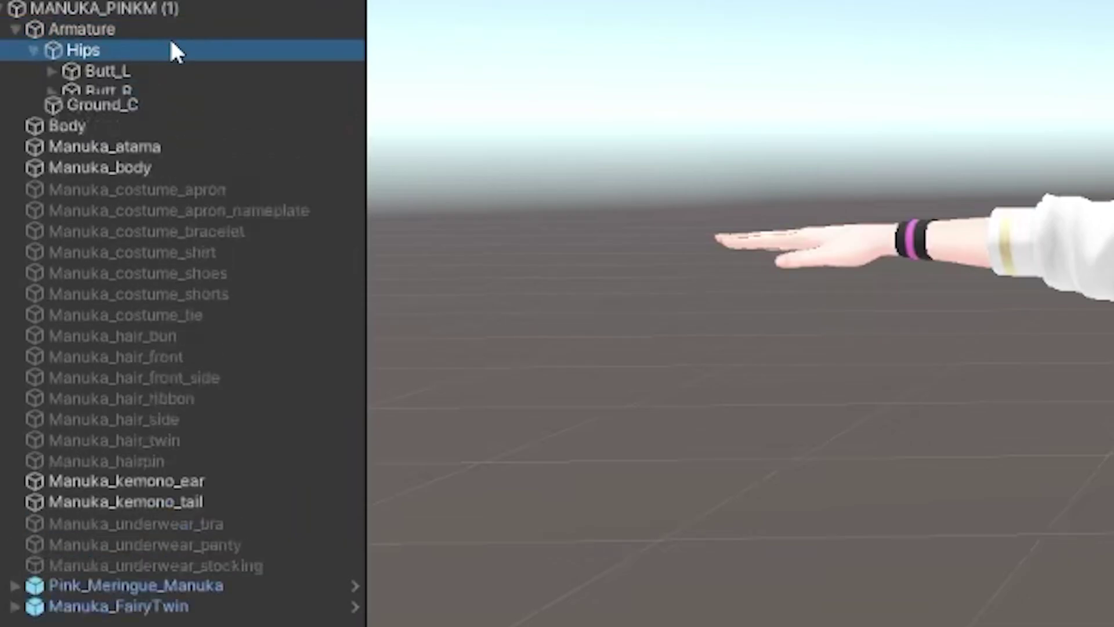
key(Down)
key(Down)
key(Down)
key(Down)
key(Down)
key(Right)
key(Right)
key(Right)
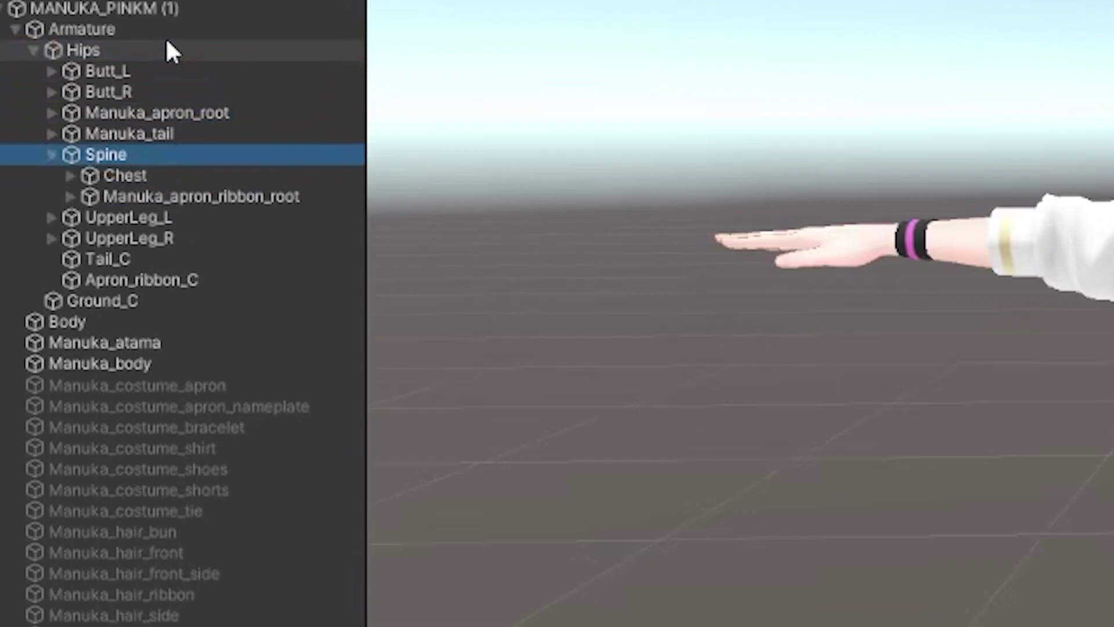
key(Down)
key(Down)
key(Down)
key(Down)
key(Down)
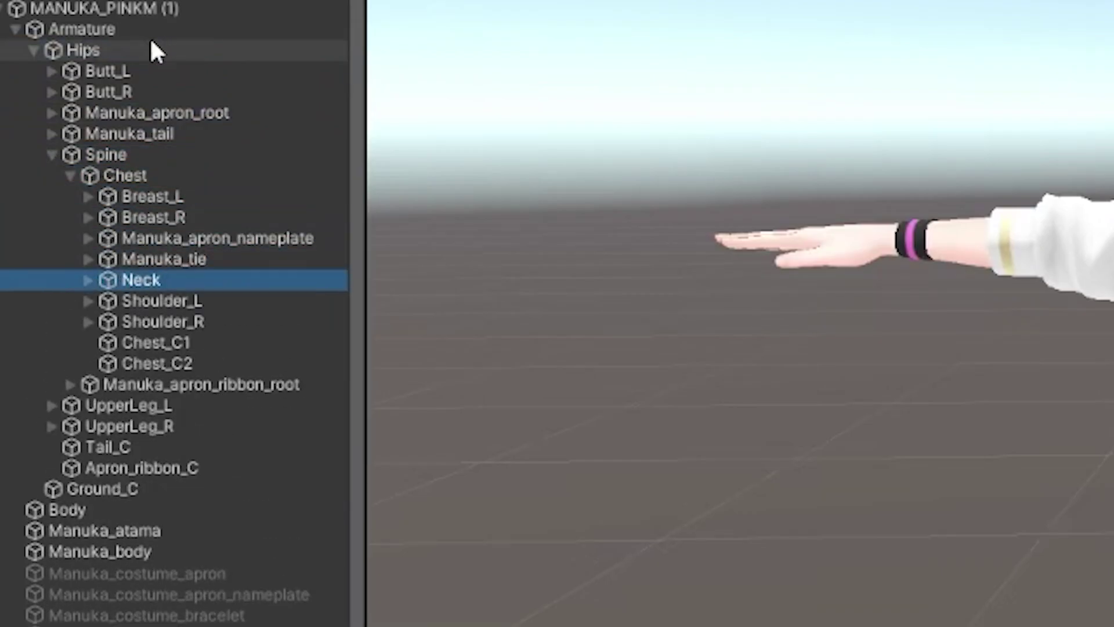
key(Right)
key(Right)
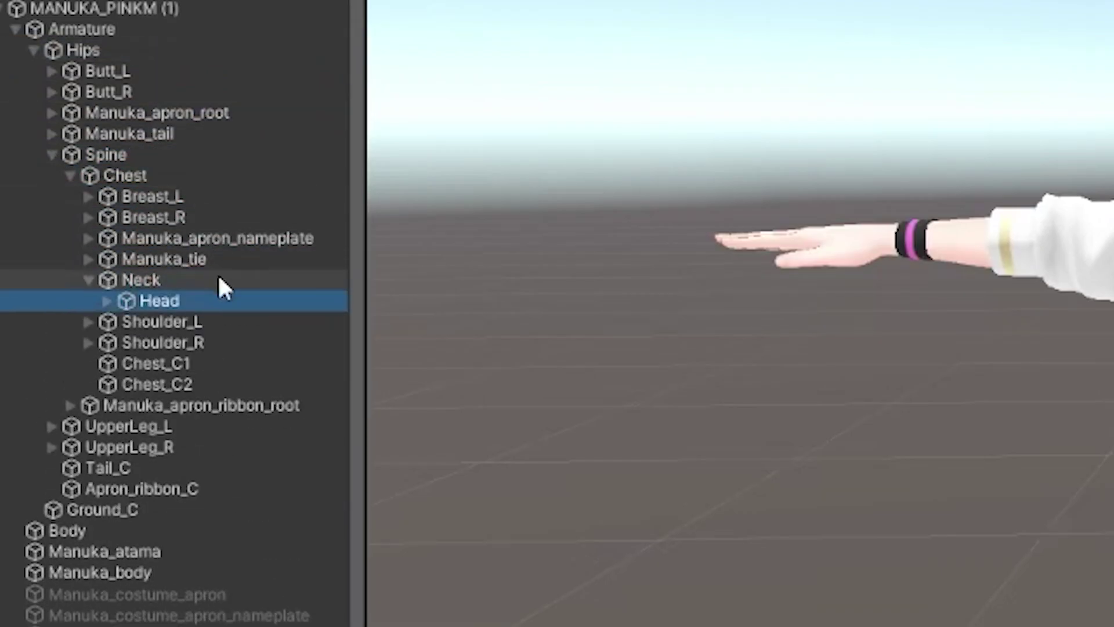
Parent the Manuka_FairyTwin hair object to the avatar's Head bone.
scroll(220, 276, down, 1)
click(187, 606)
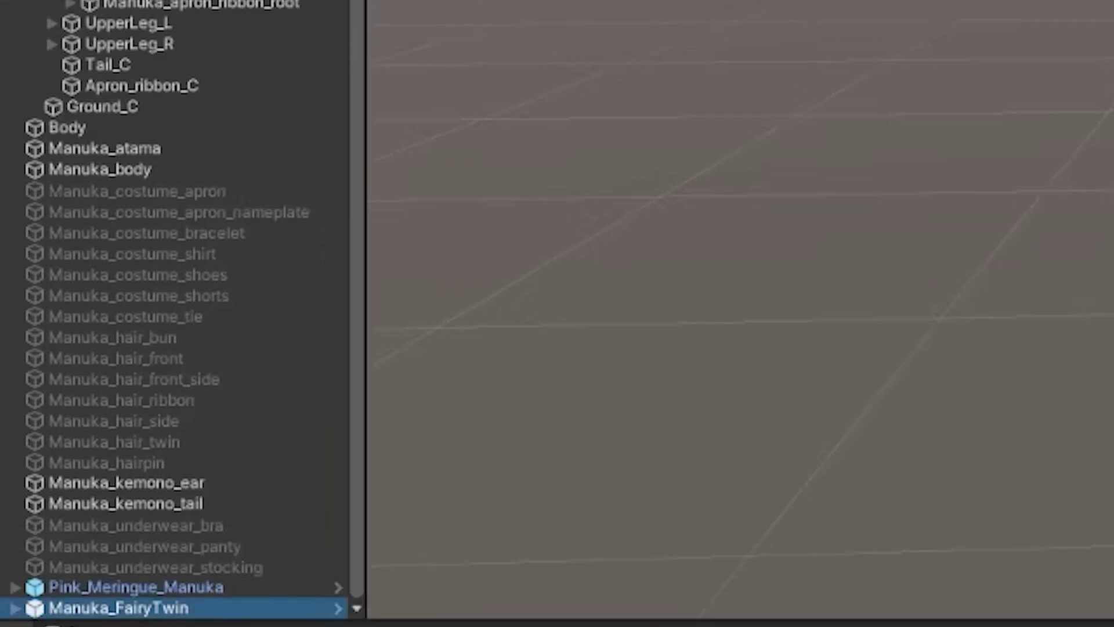
drag(174, 624, 168, 129)
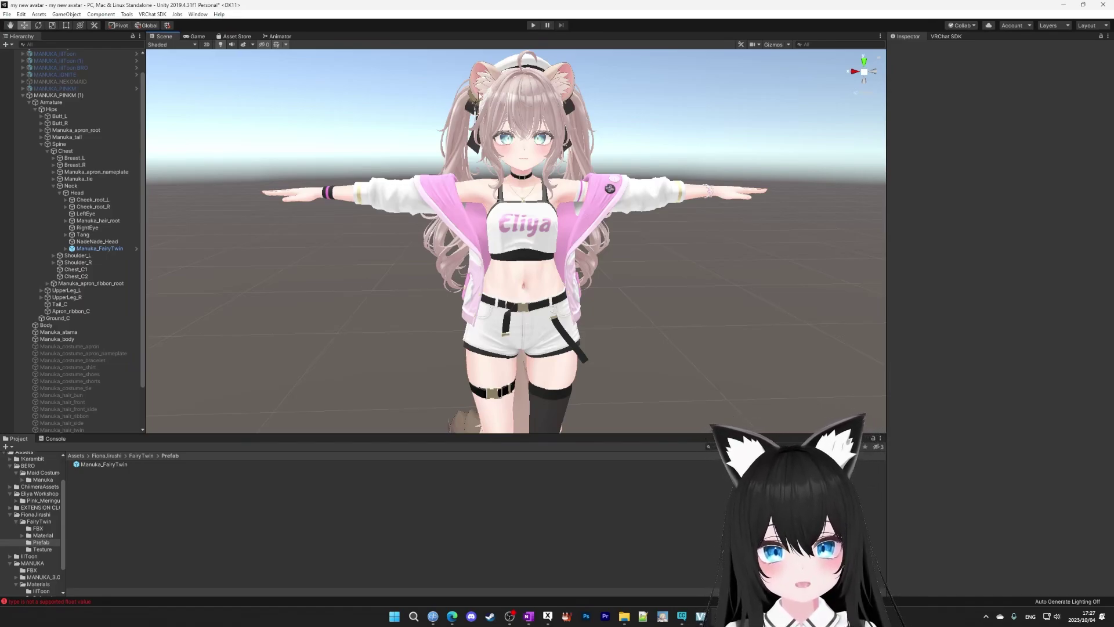
Enter play mode and rotate the Head bone to test how the new hair follows the head.
click(533, 25)
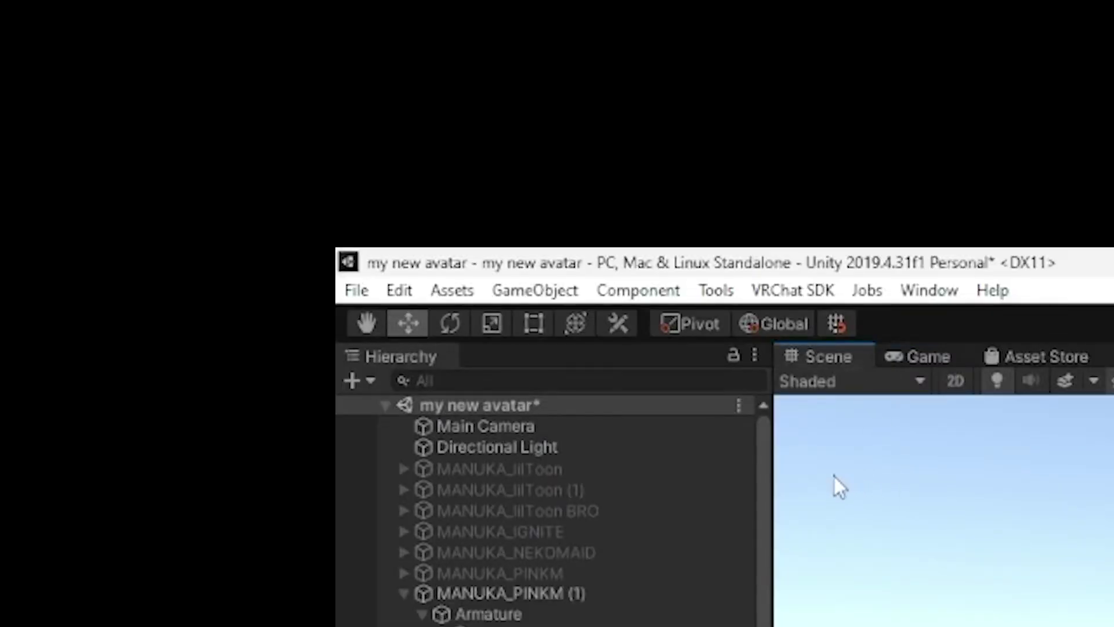
click(451, 323)
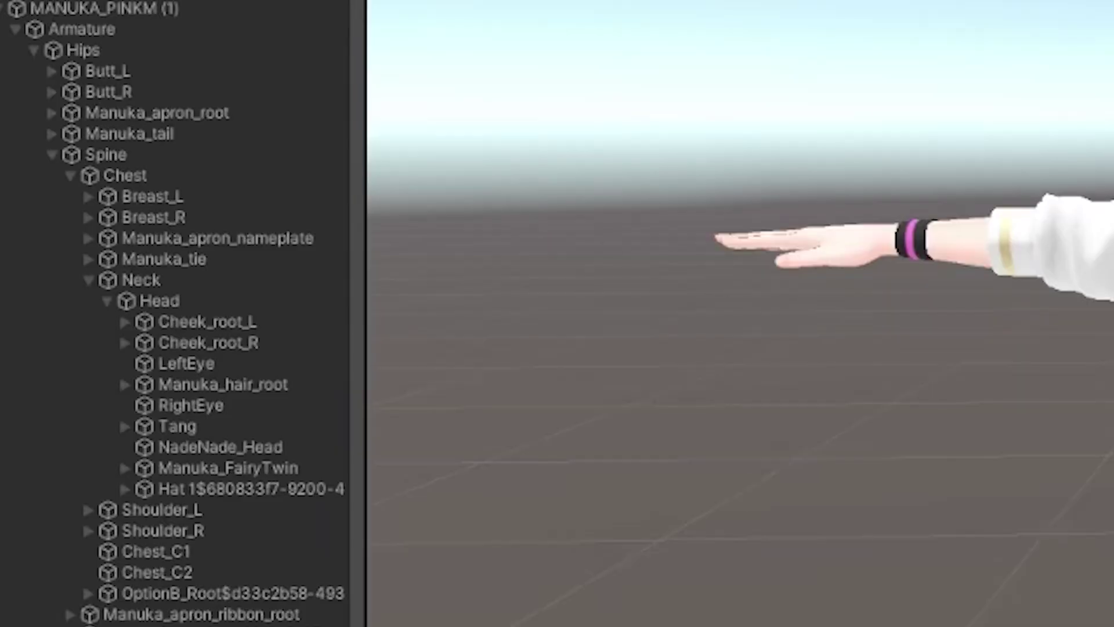
click(193, 306)
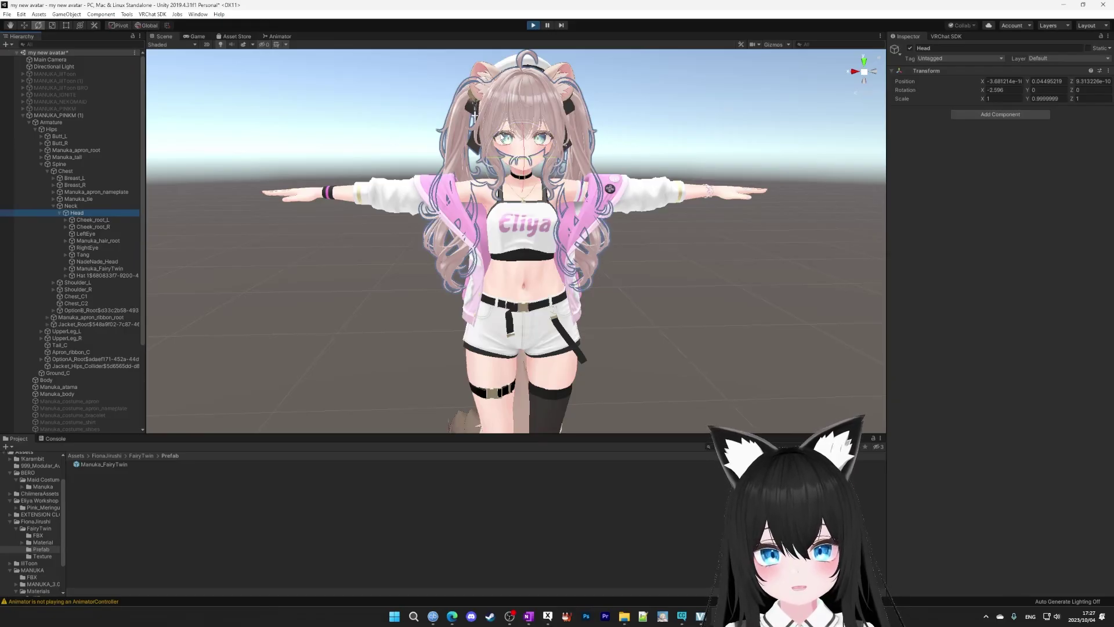
drag(475, 115, 531, 125)
key(ctrl+z)
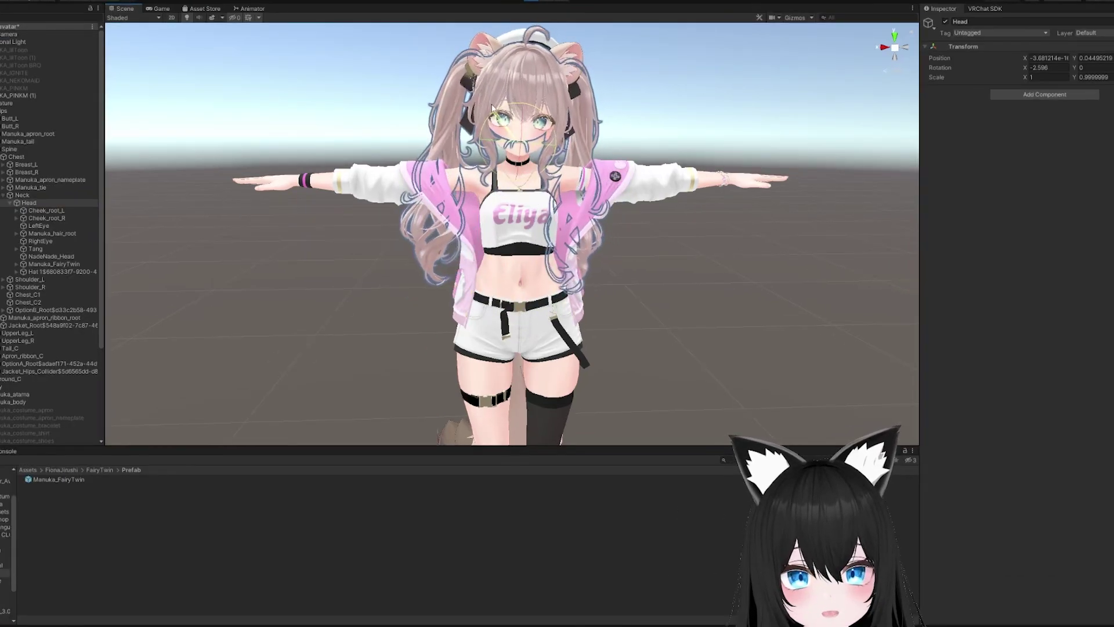
mouse_move(541, 152)
mouse_down()
mouse_move(496, 142)
mouse_move(562, 145)
mouse_up()
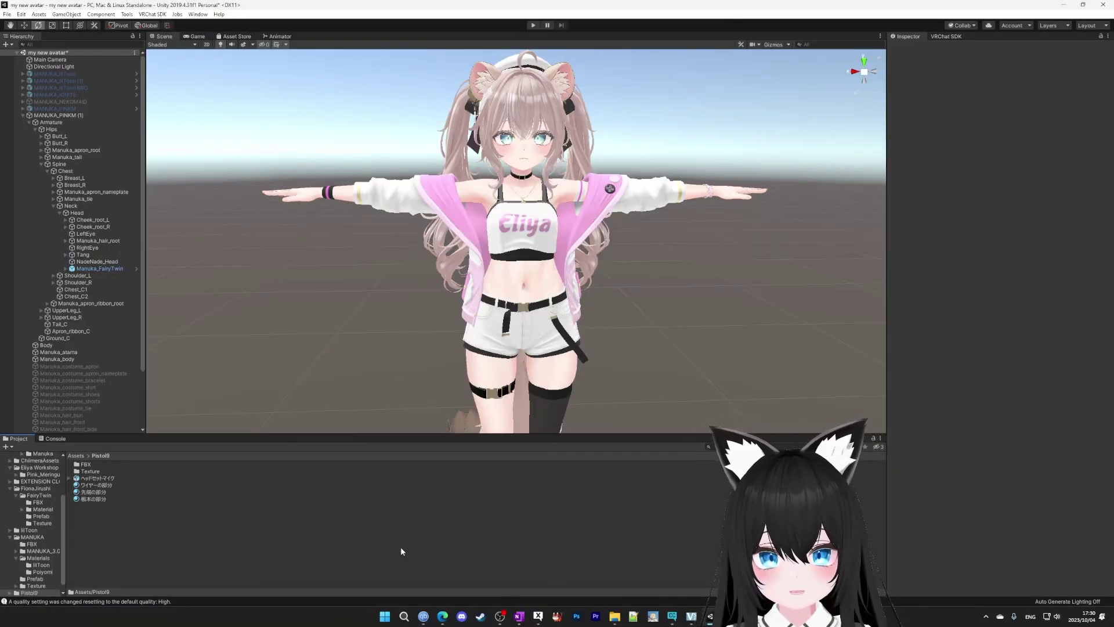
Place the Pistol9 model under the avatar's Hand_R bone, reached through Shoulder_R, UpperArm_R and LowerArm_R.
click(119, 124)
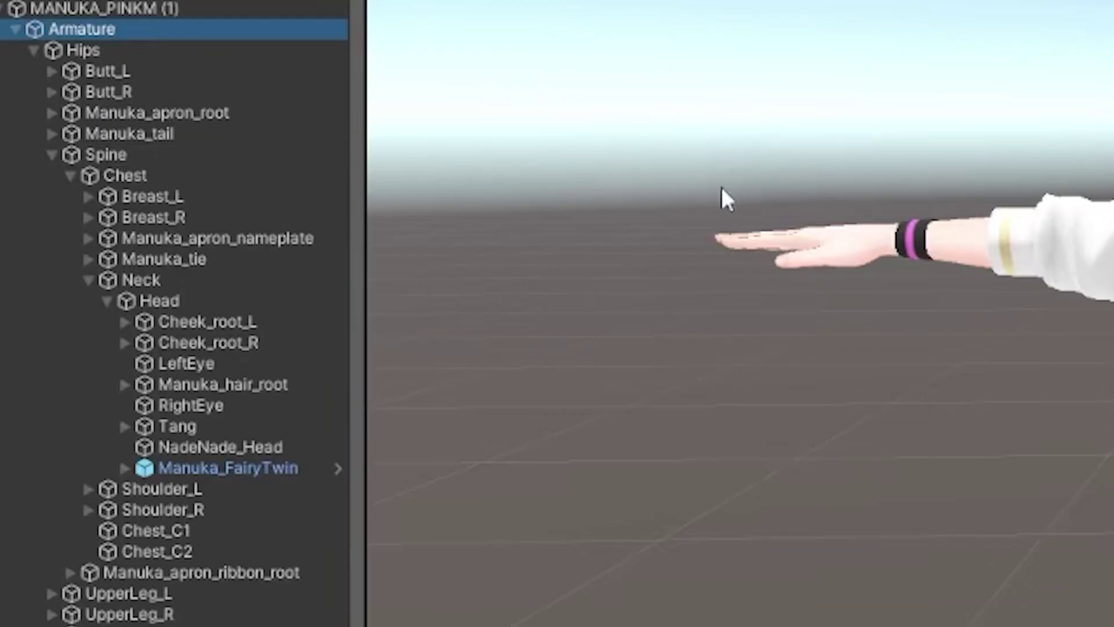
click(88, 279)
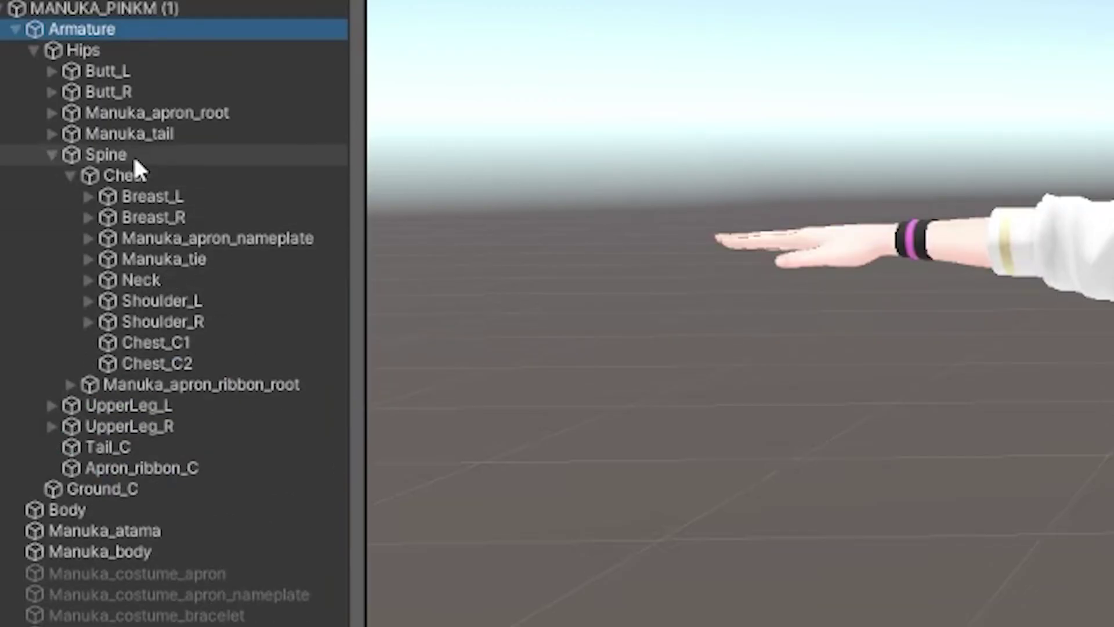
click(129, 322)
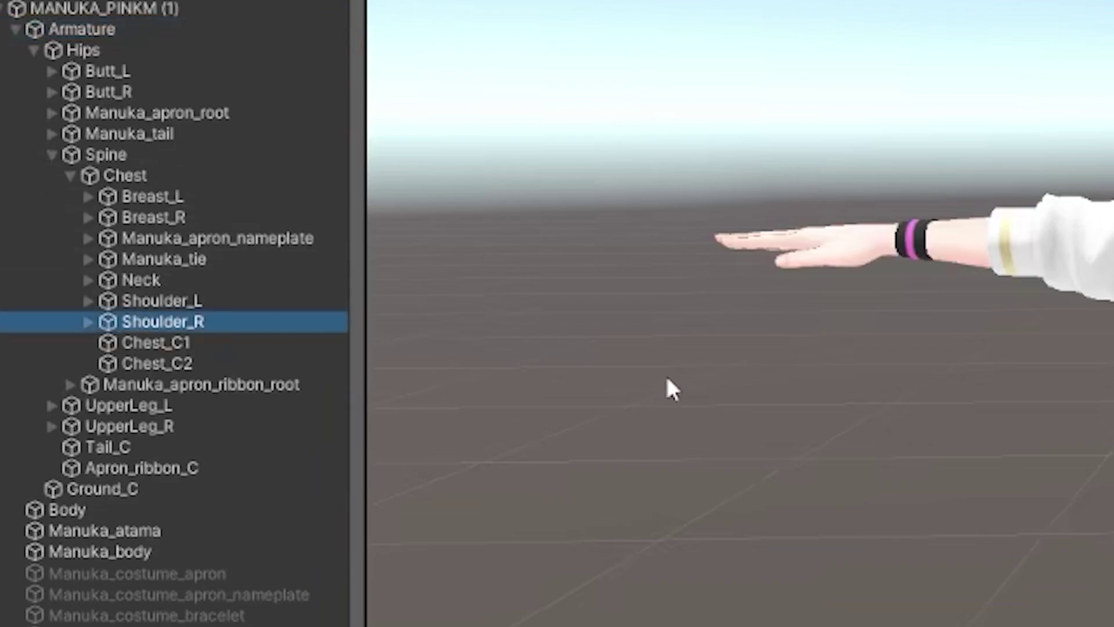
key(Right)
key(Down)
key(Right)
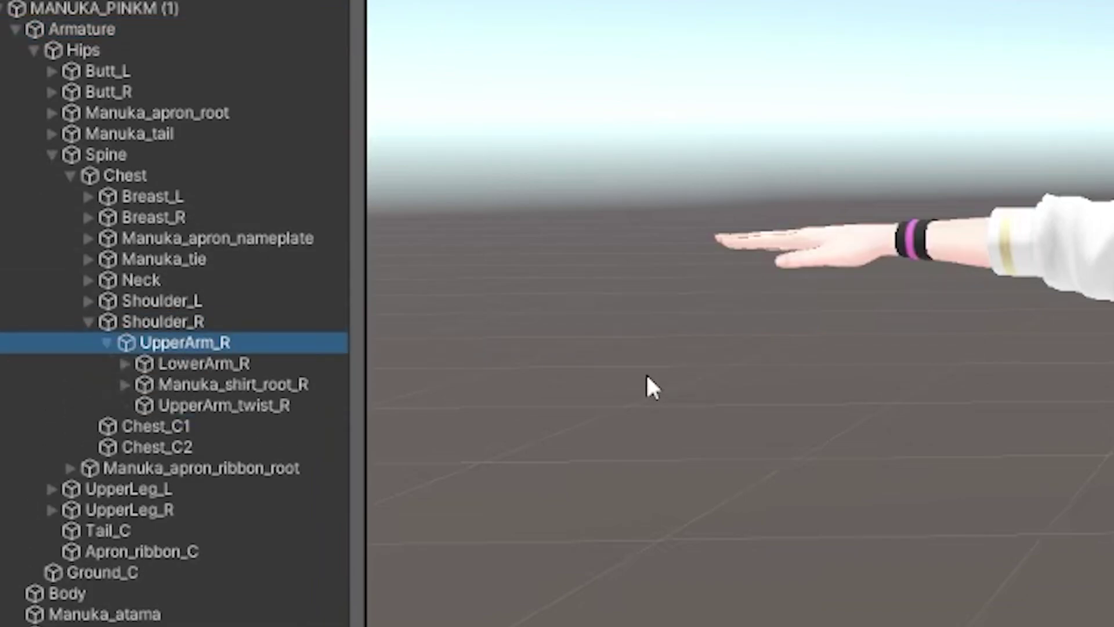
key(Down)
key(Right)
key(Down)
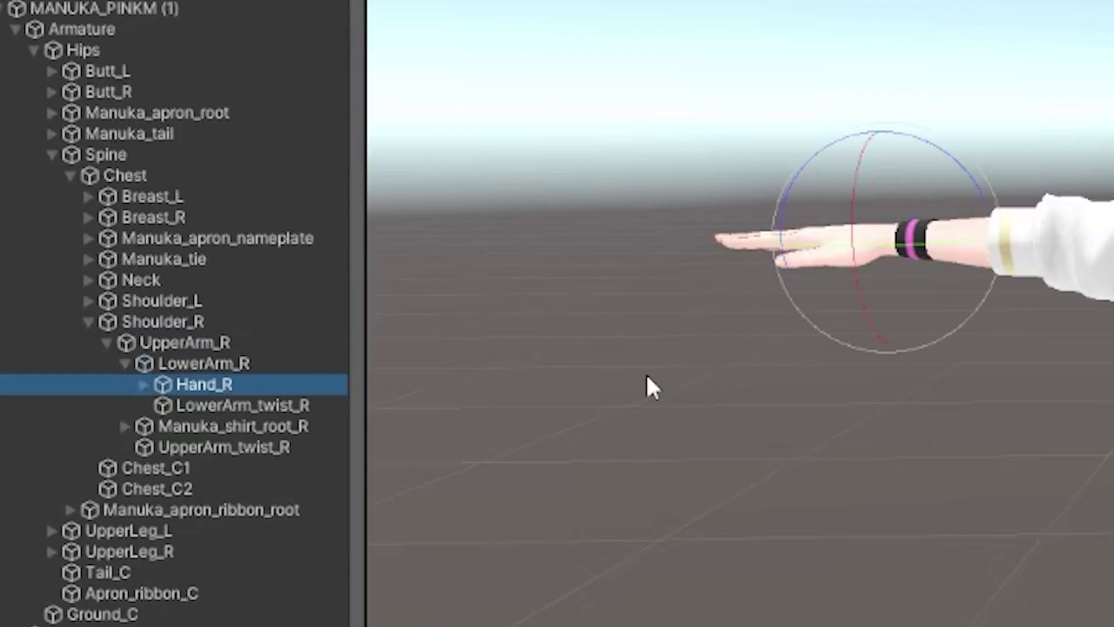
key(Right)
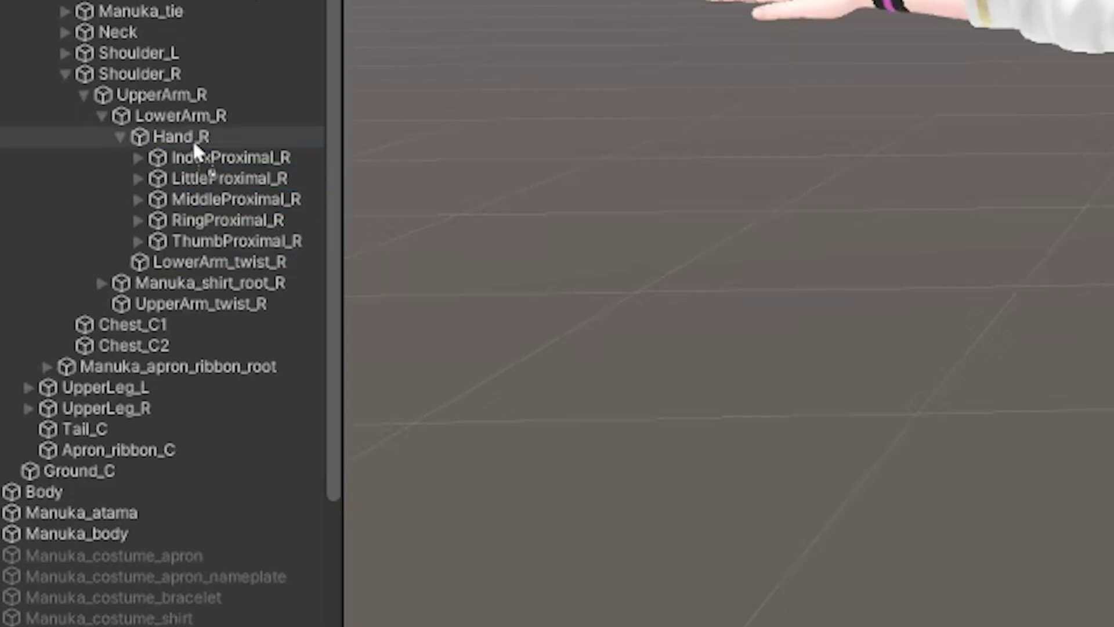
drag(193, 141, 193, 141)
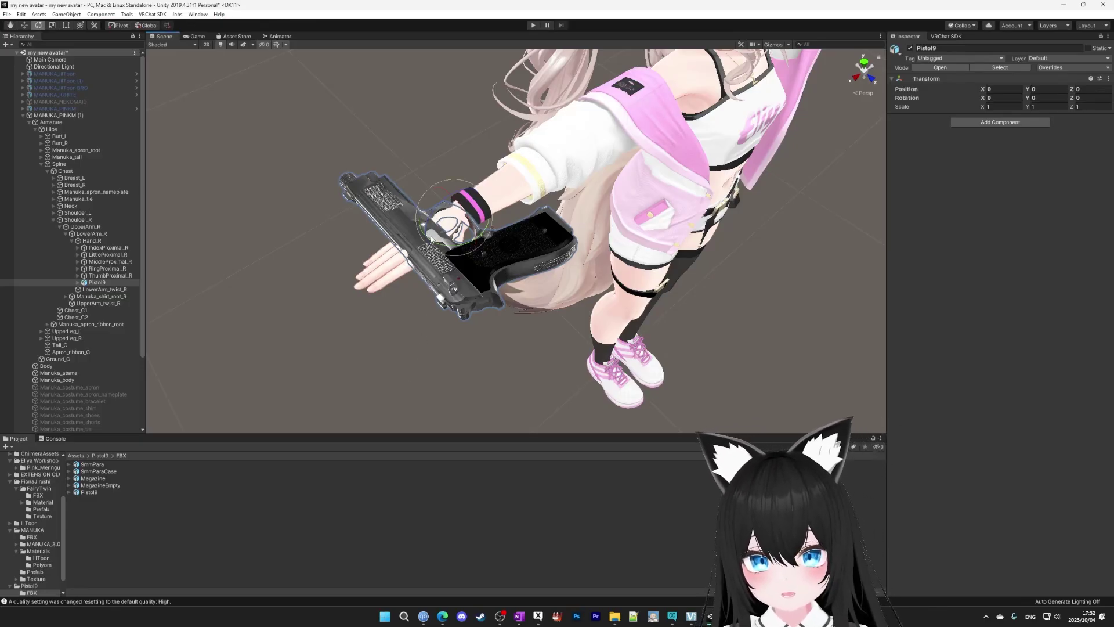
Rotate Pistol9 to about -92 degrees on Z and move it along the fingers to sit beneath the right hand.
drag(432, 238, 459, 241)
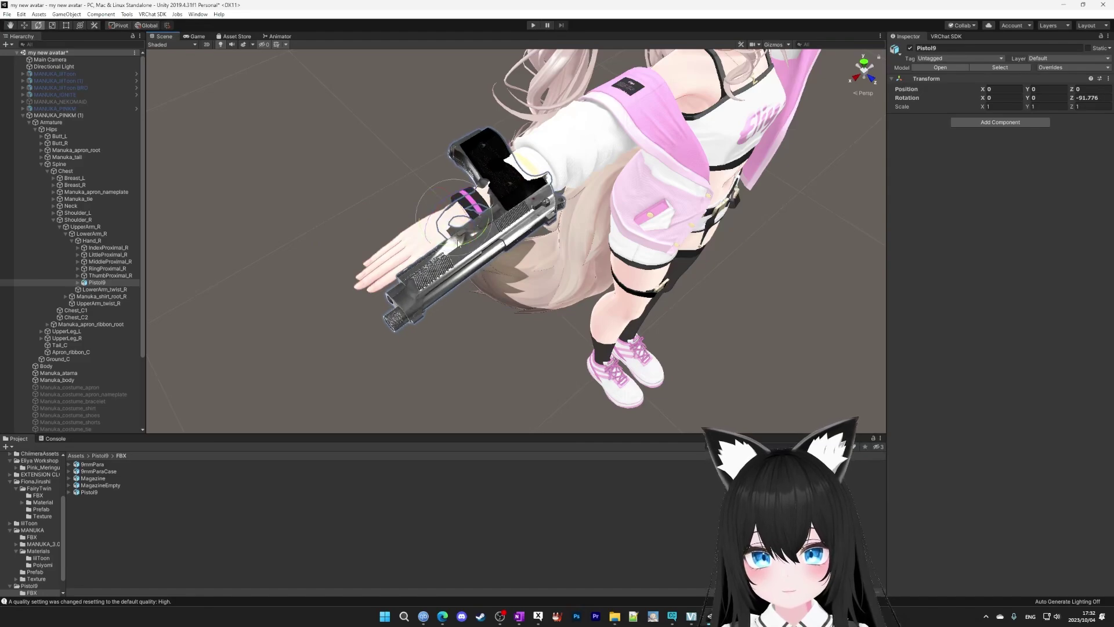
click(24, 26)
drag(435, 238, 301, 319)
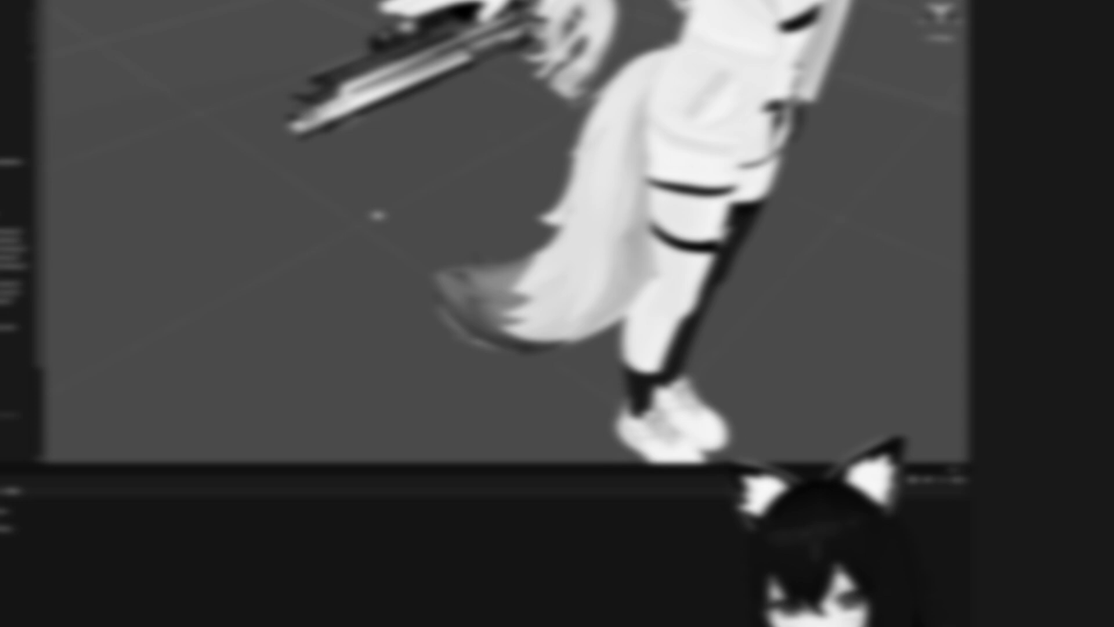
alt+drag(378, 215, 291, 407)
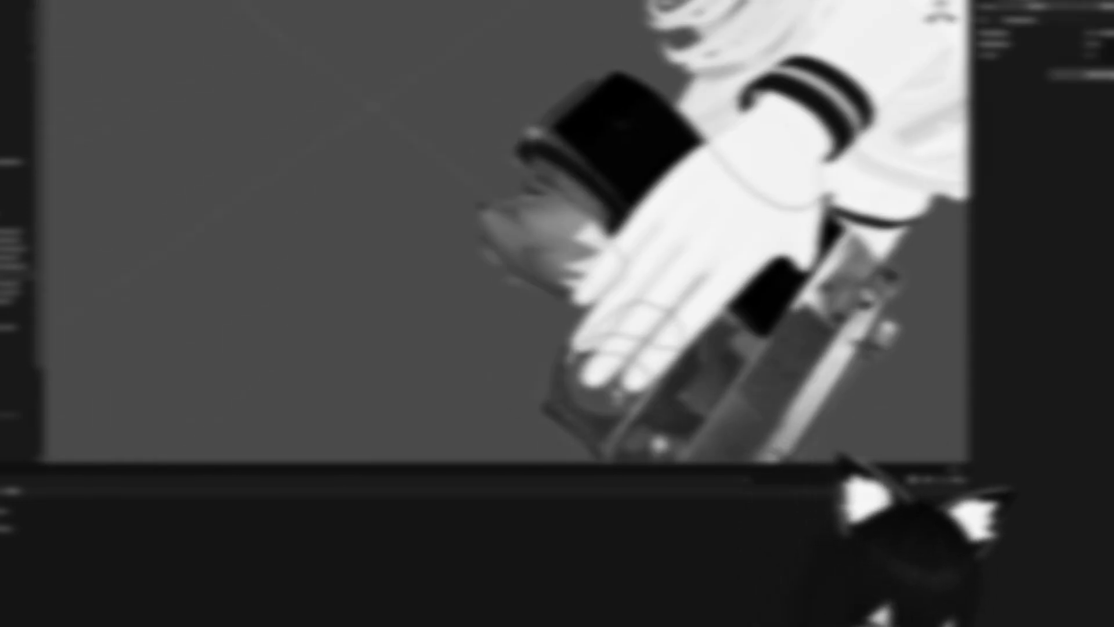
drag(617, 394, 630, 407)
scroll(798, 366, down, 4)
click(798, 365)
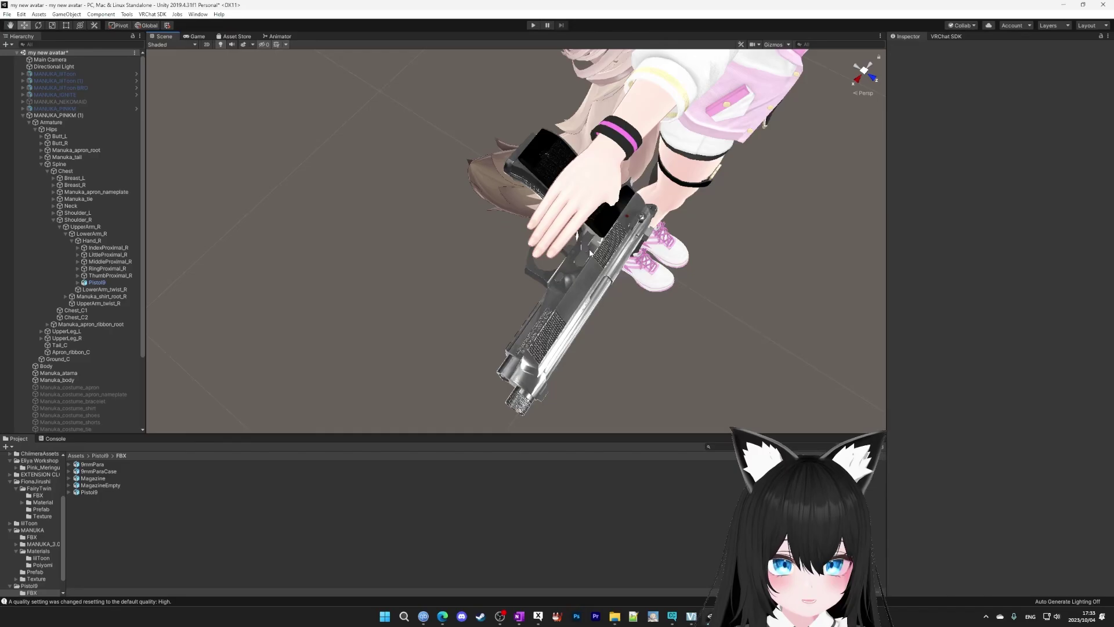
Enter play mode and rotate the Hand_R bone to test how the pistol follows the right hand.
click(532, 26)
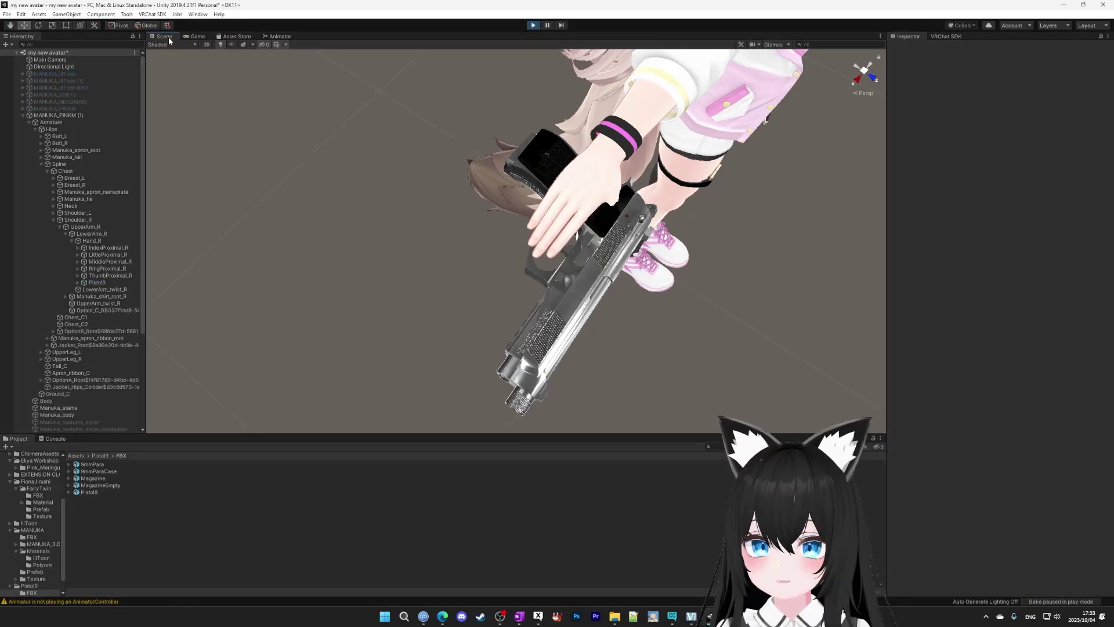
click(39, 25)
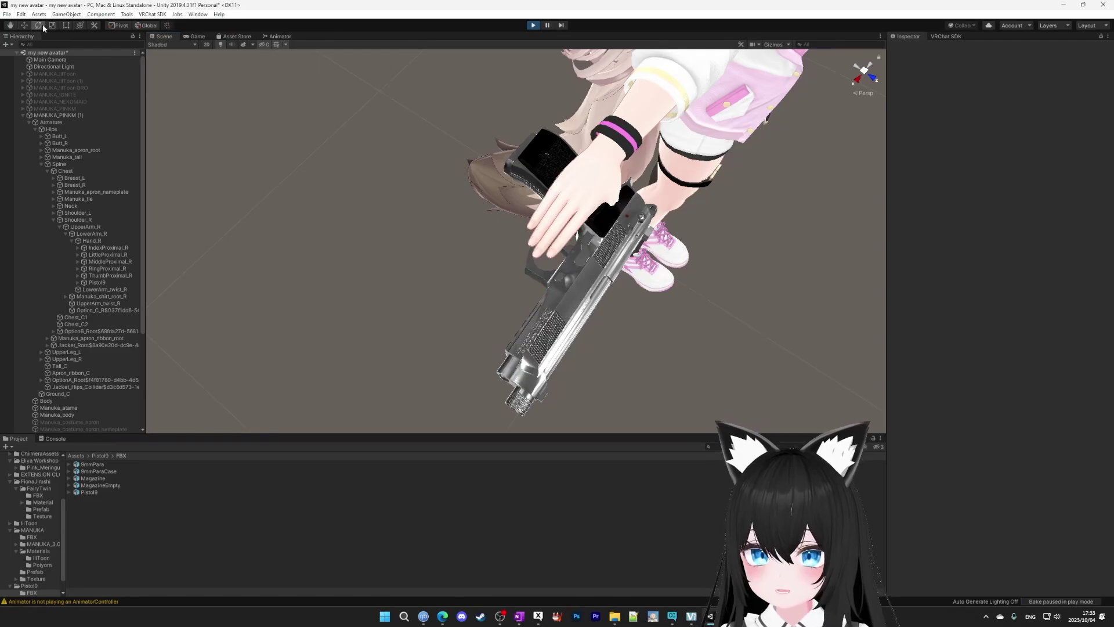
click(95, 243)
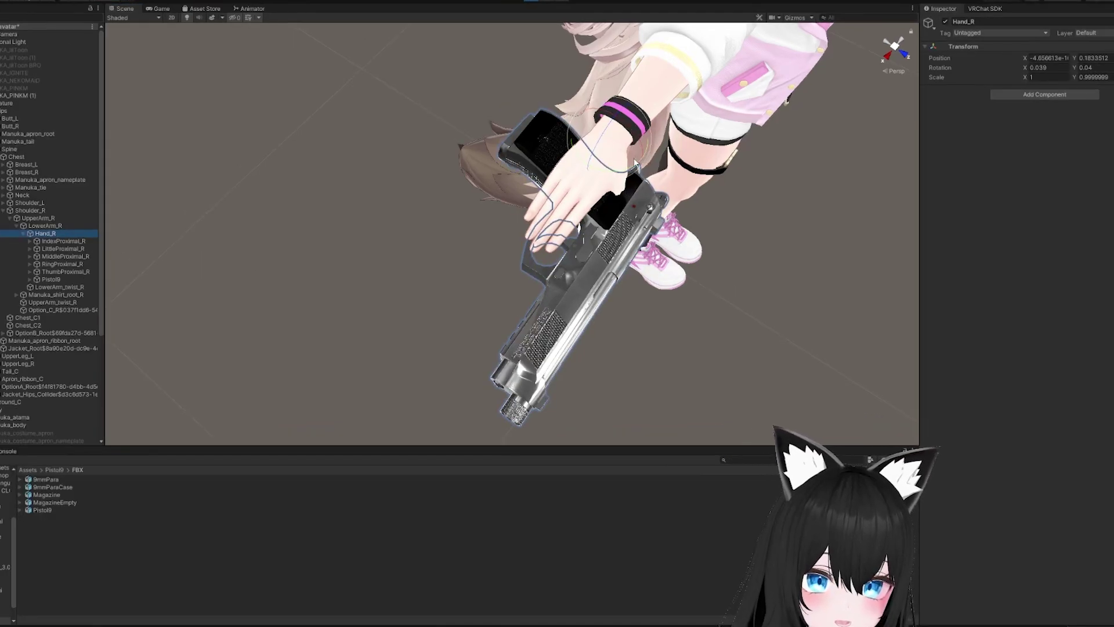
drag(635, 165, 649, 189)
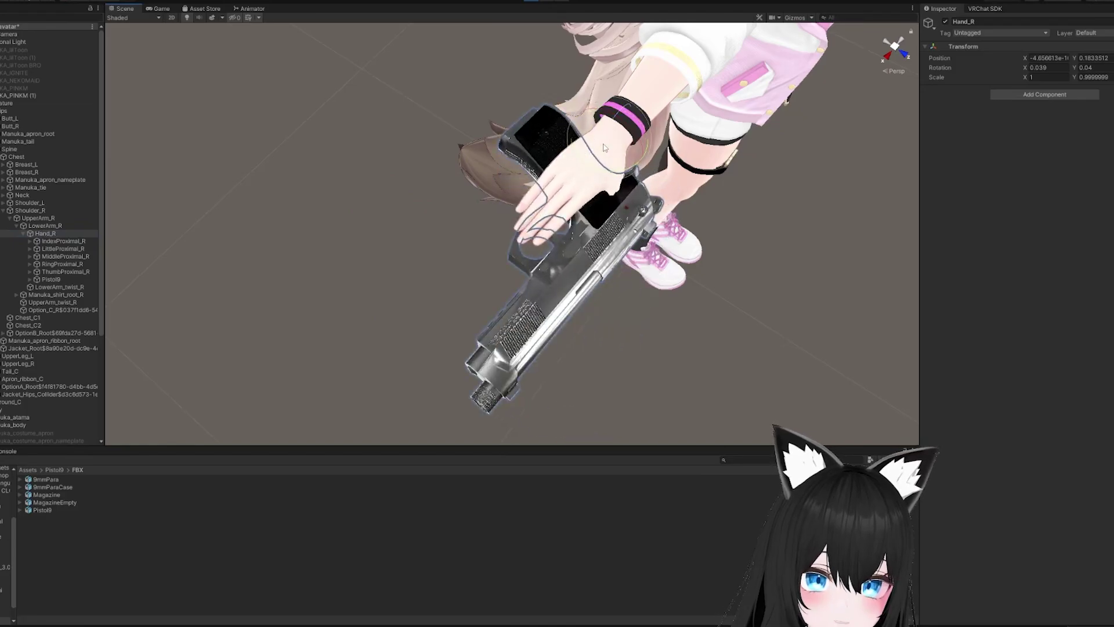
drag(604, 148, 599, 152)
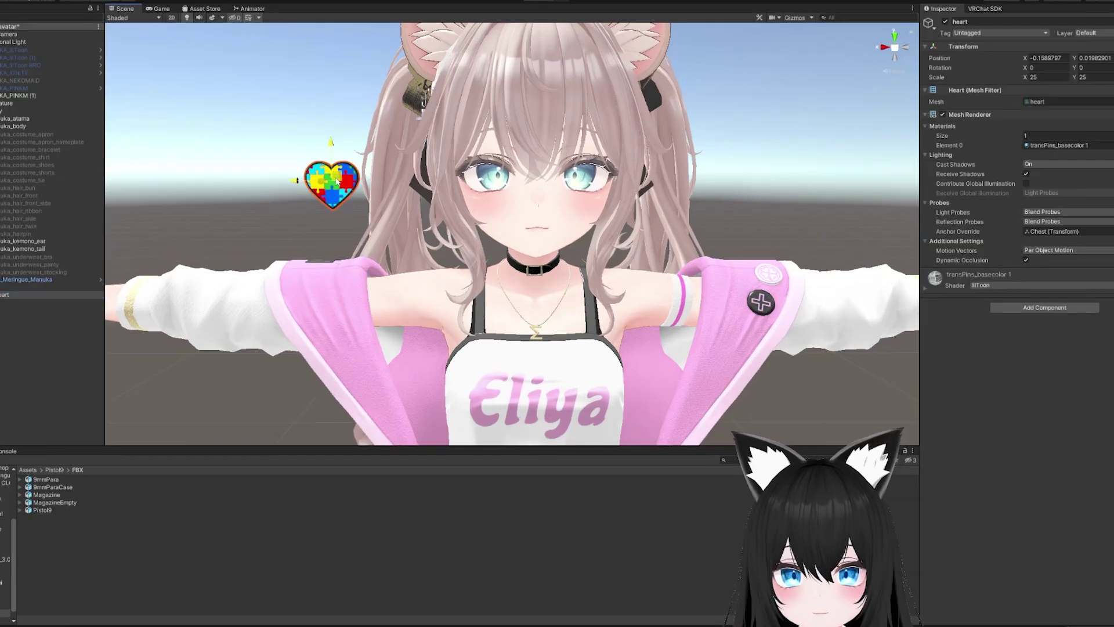
Undo the heart pin's trial move onto the chest and parent the Pins object to the avatar's Chest bone.
drag(338, 183, 499, 352)
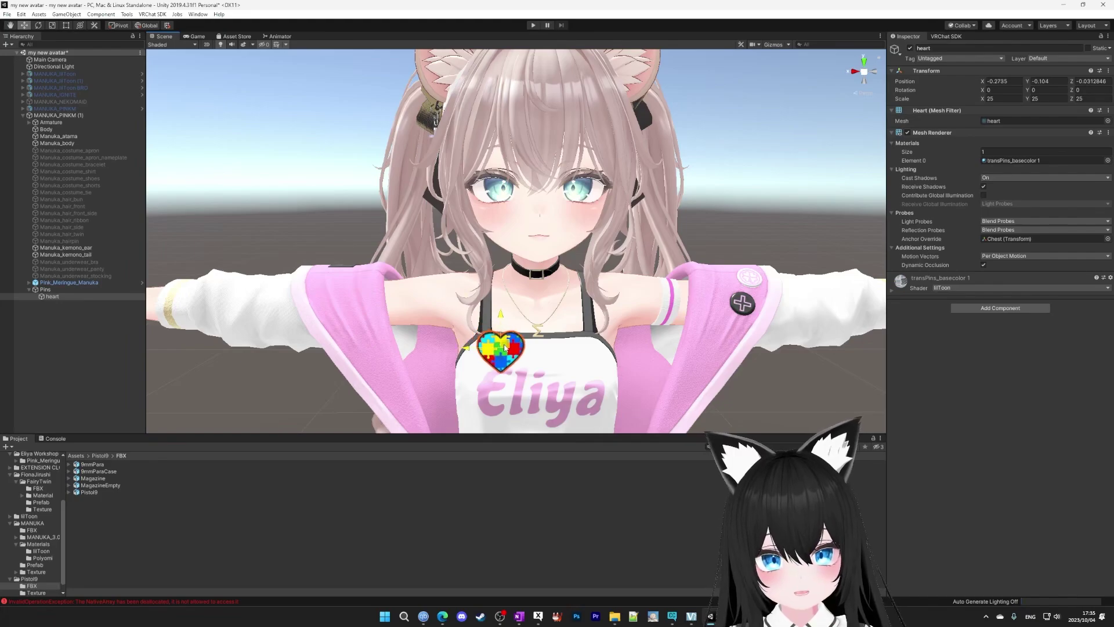
key(ctrl+z)
click(111, 122)
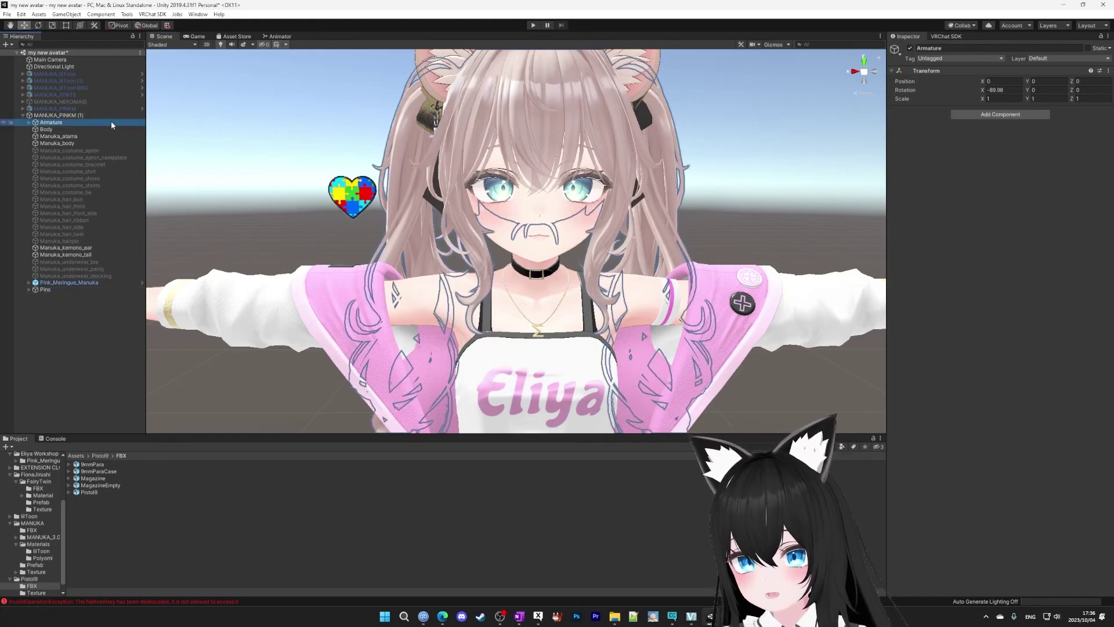
key(alt+Right)
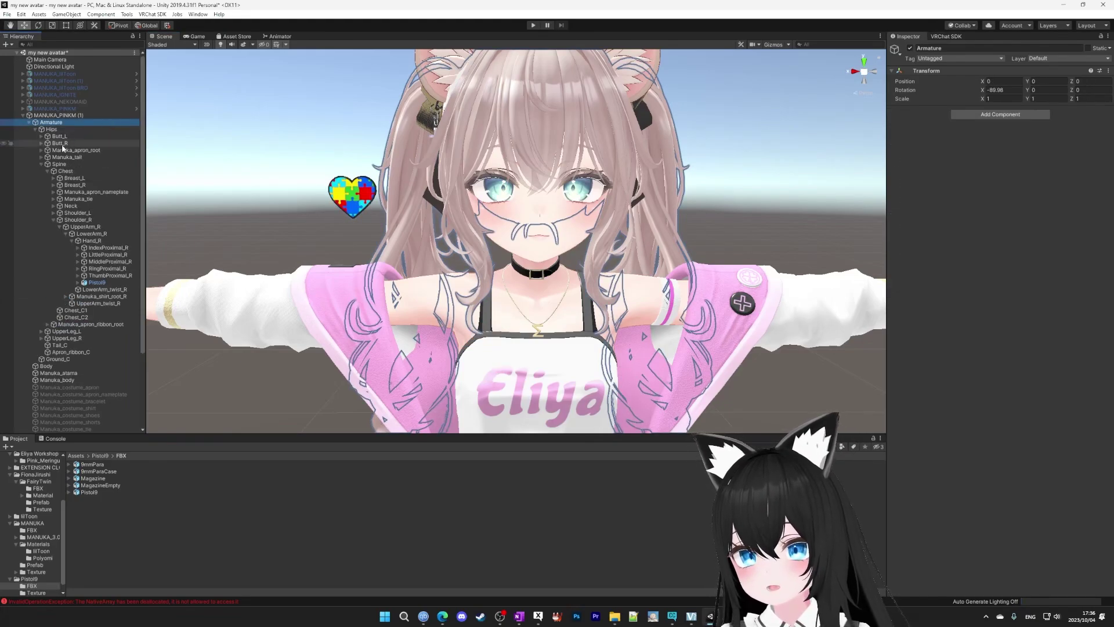
click(53, 220)
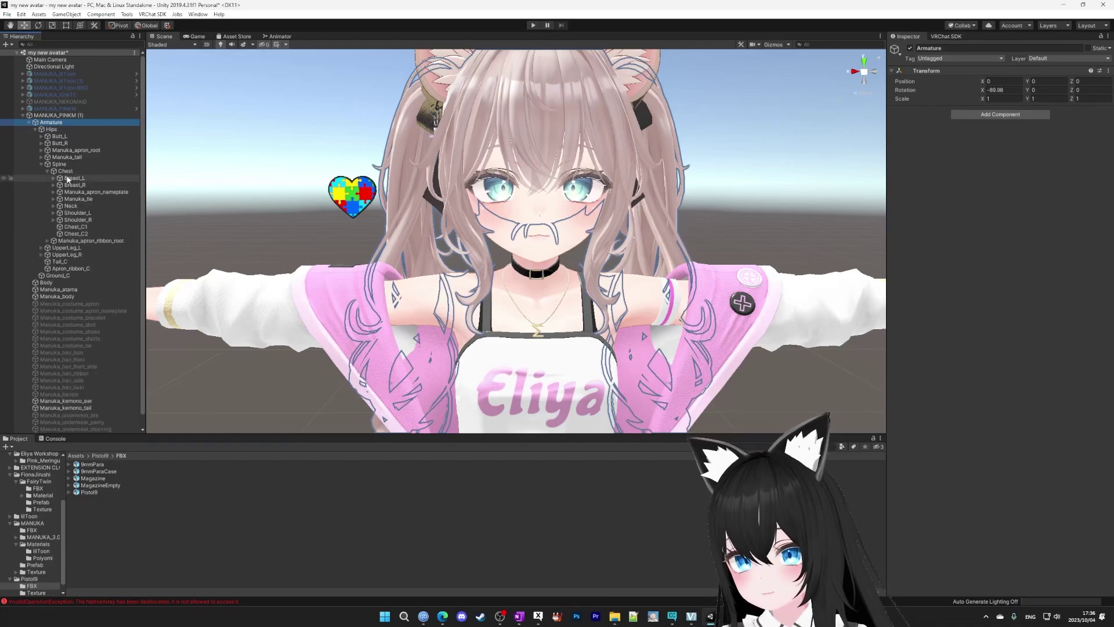
click(79, 172)
scroll(110, 256, down, 1)
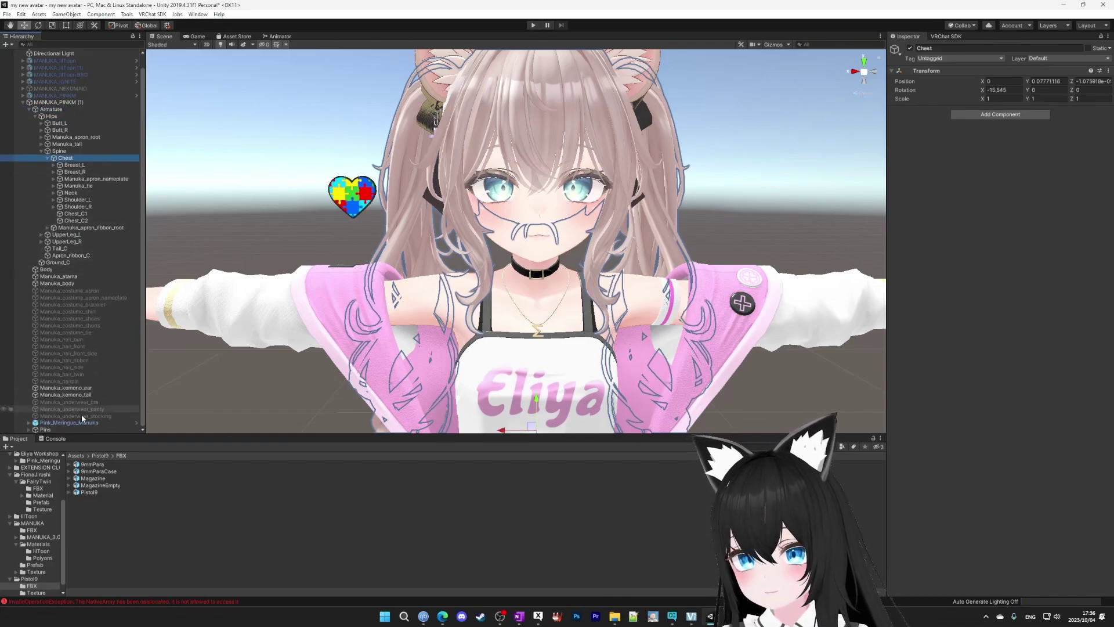
click(47, 430)
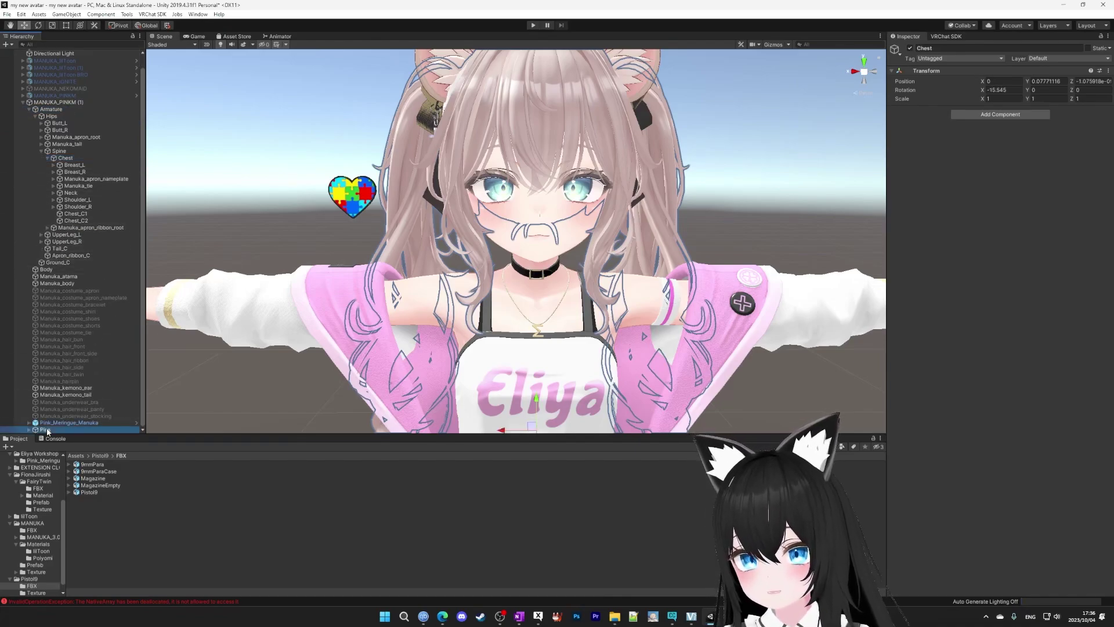
drag(116, 168, 78, 224)
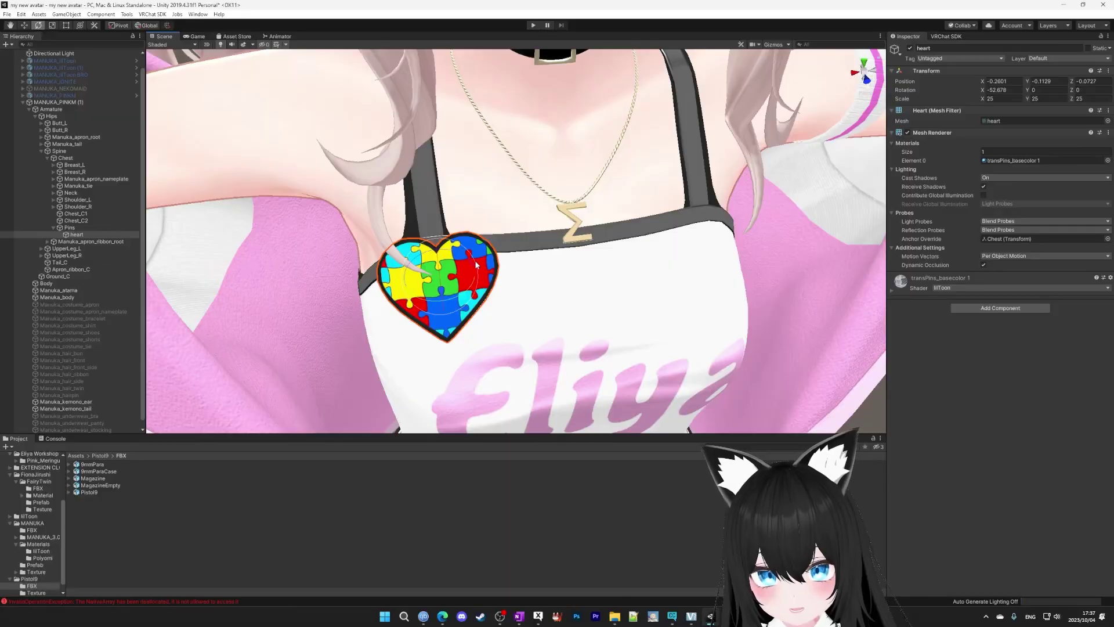
Rotate the heart pin to about -51, -3 and 11 degrees on X, Y and Z against the shirt.
drag(475, 260, 476, 268)
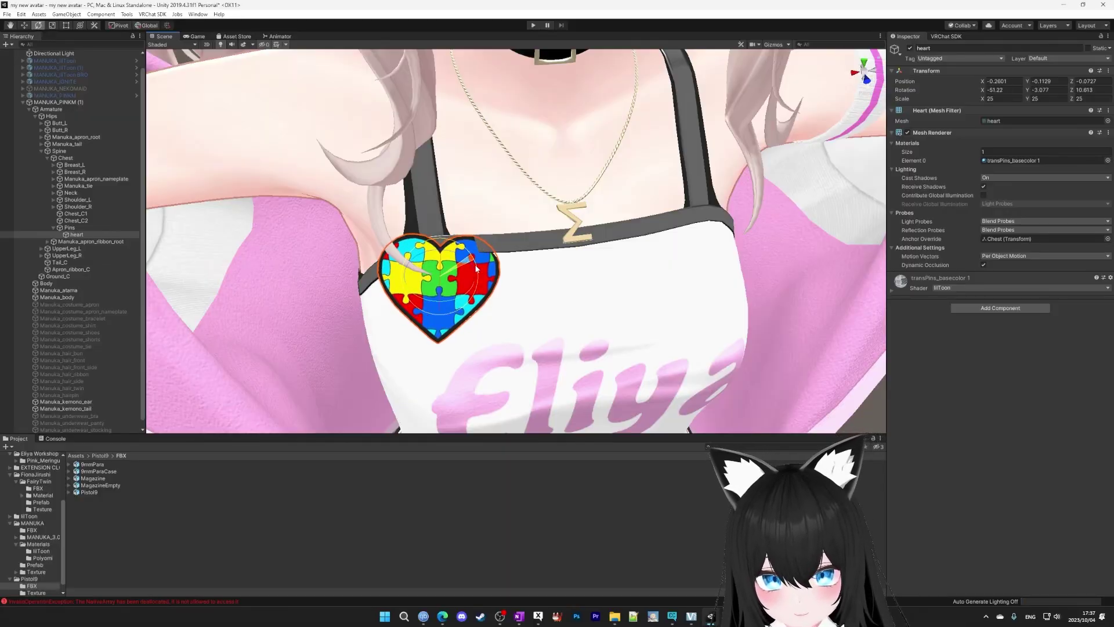
alt+right_drag(222, 138, 744, 269)
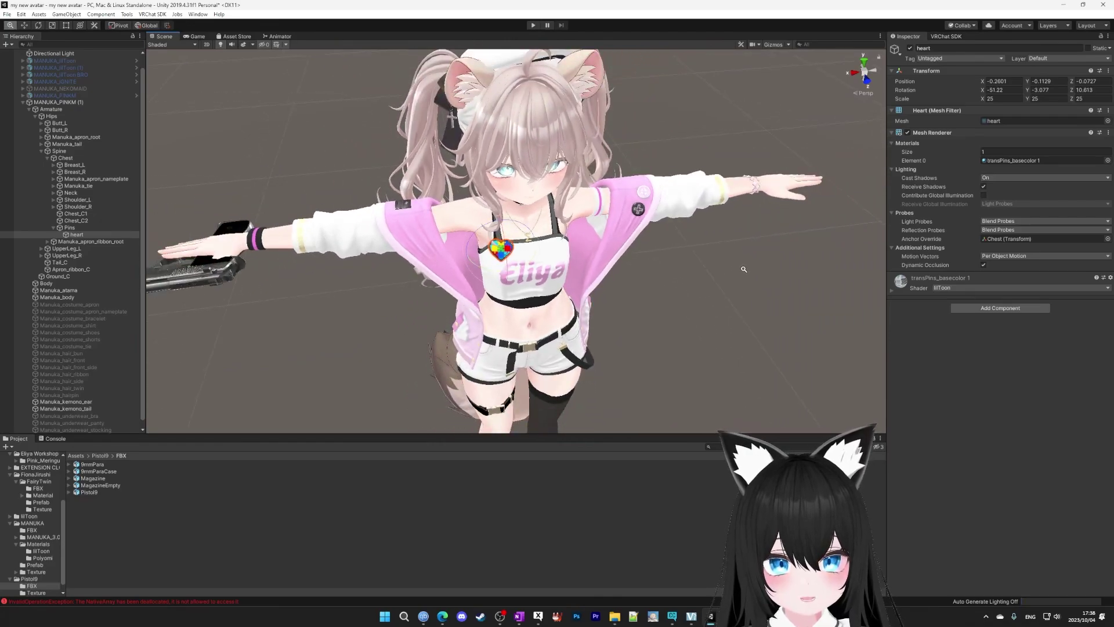
key(w)
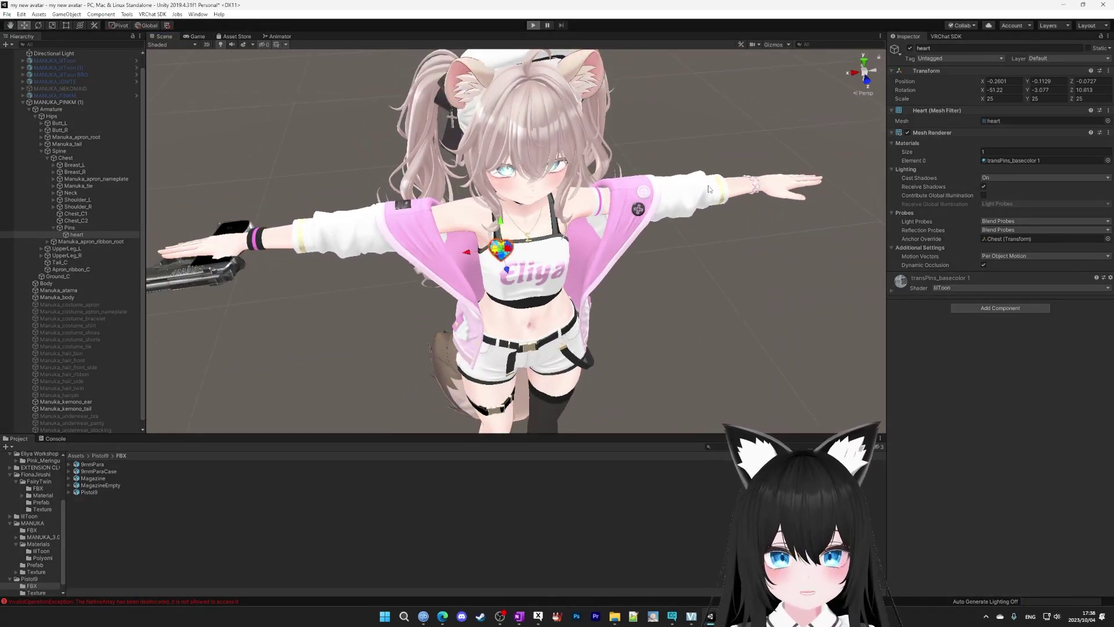
Enter play mode and rotate the Chest bone to test how the heart pin follows the torso.
key(ctrl+p)
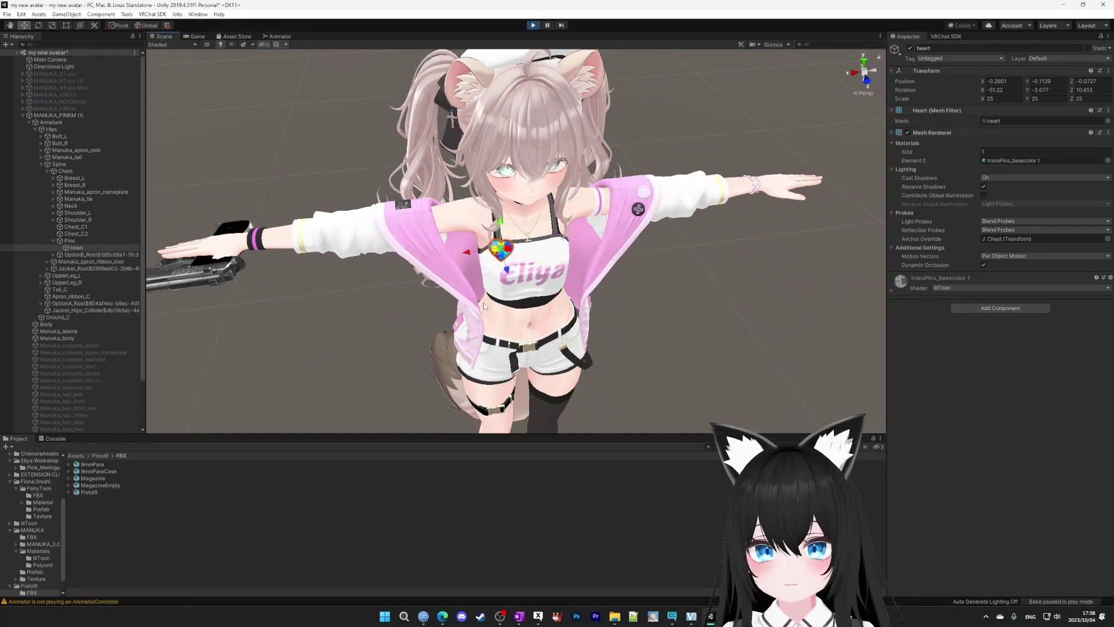
middle_drag(485, 306, 473, 421)
alt+drag(474, 421, 424, 305)
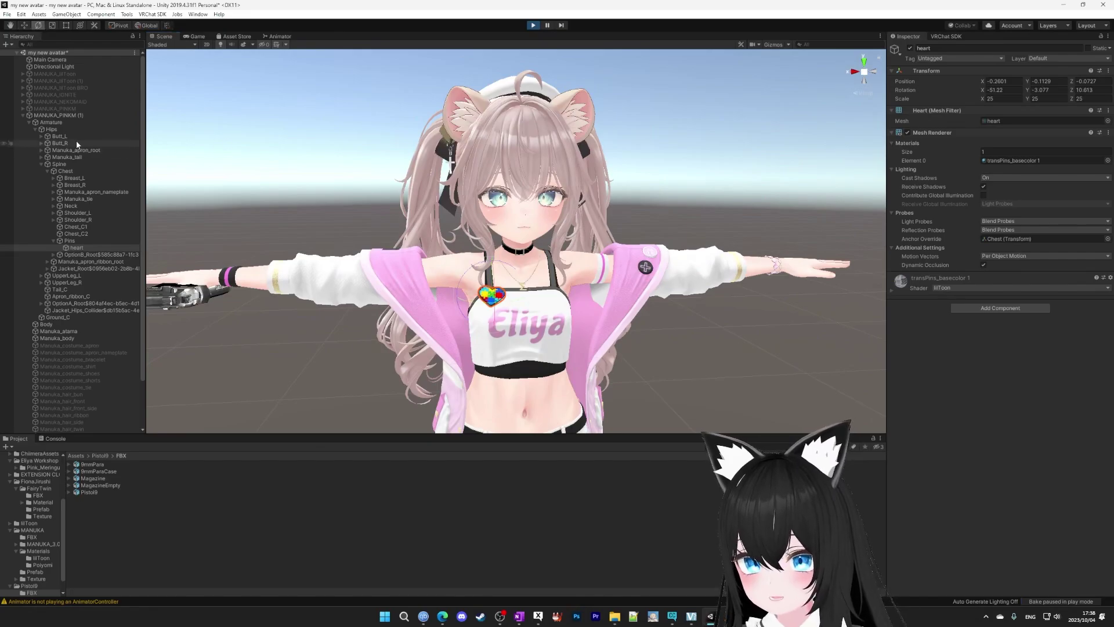
click(65, 172)
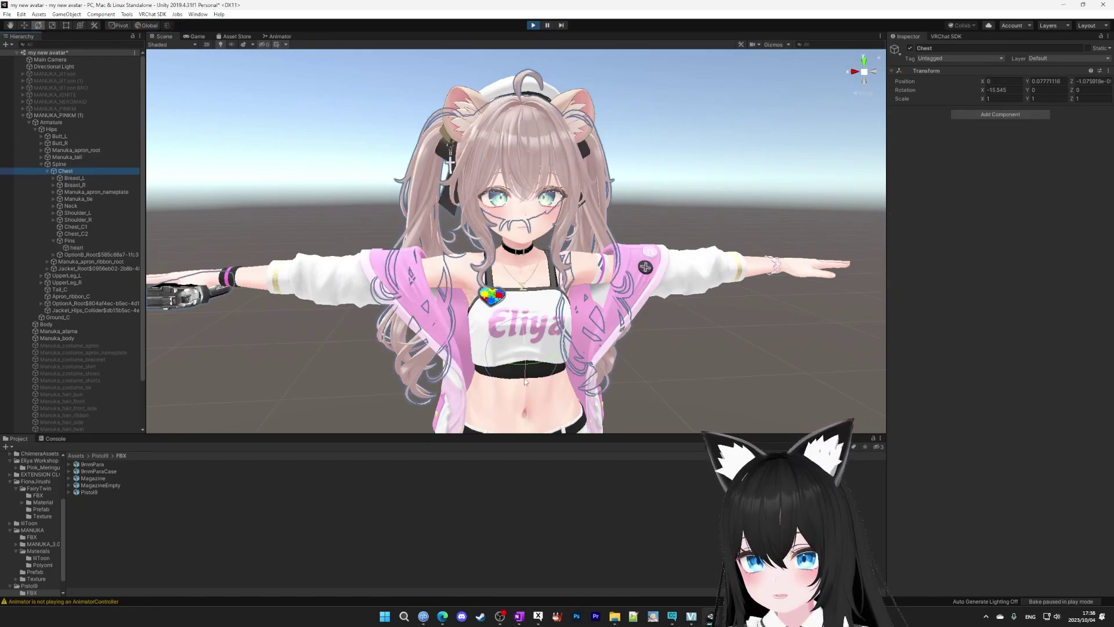
drag(490, 335, 536, 366)
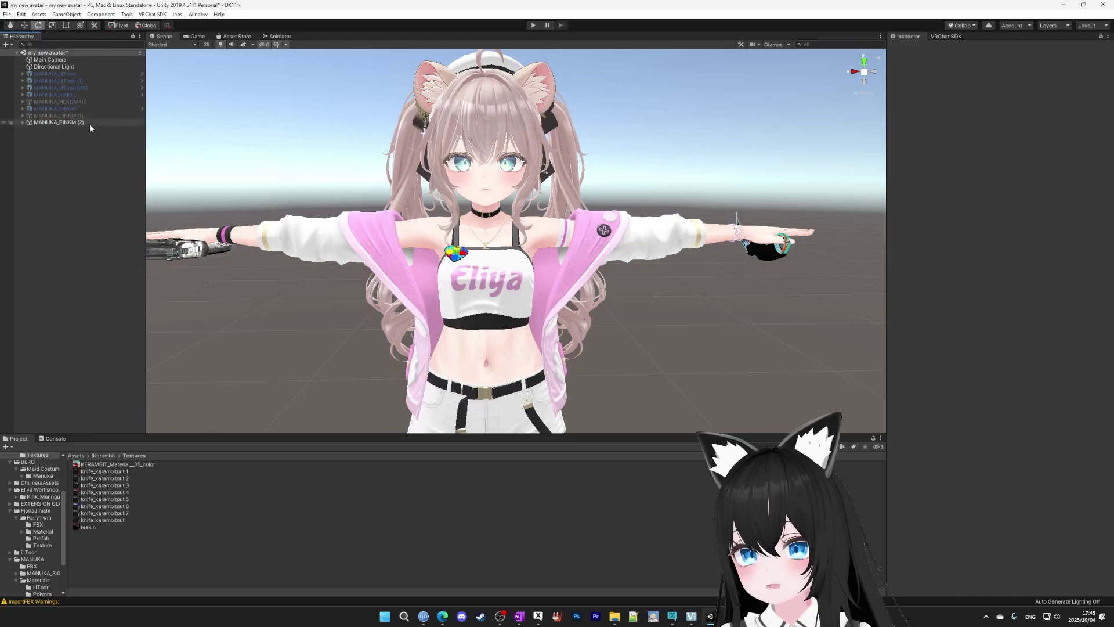
Change the tag of the deactivated karambit under Hand_L and pistol under Hand_R of MANUKA_PINKM (2).
click(90, 124)
key(Right)
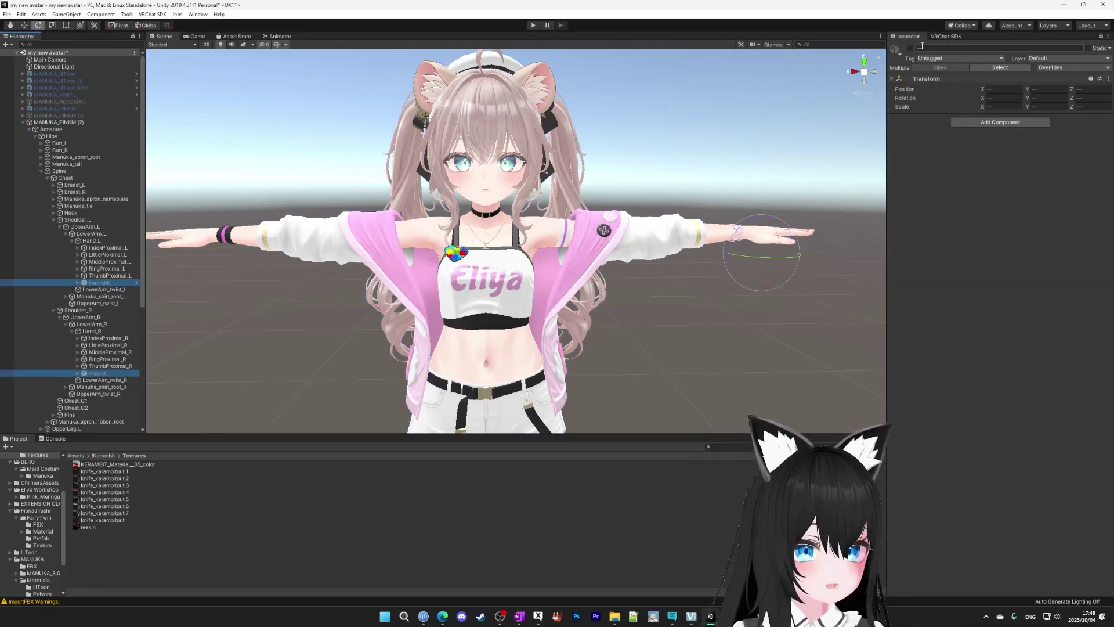
click(945, 58)
click(969, 97)
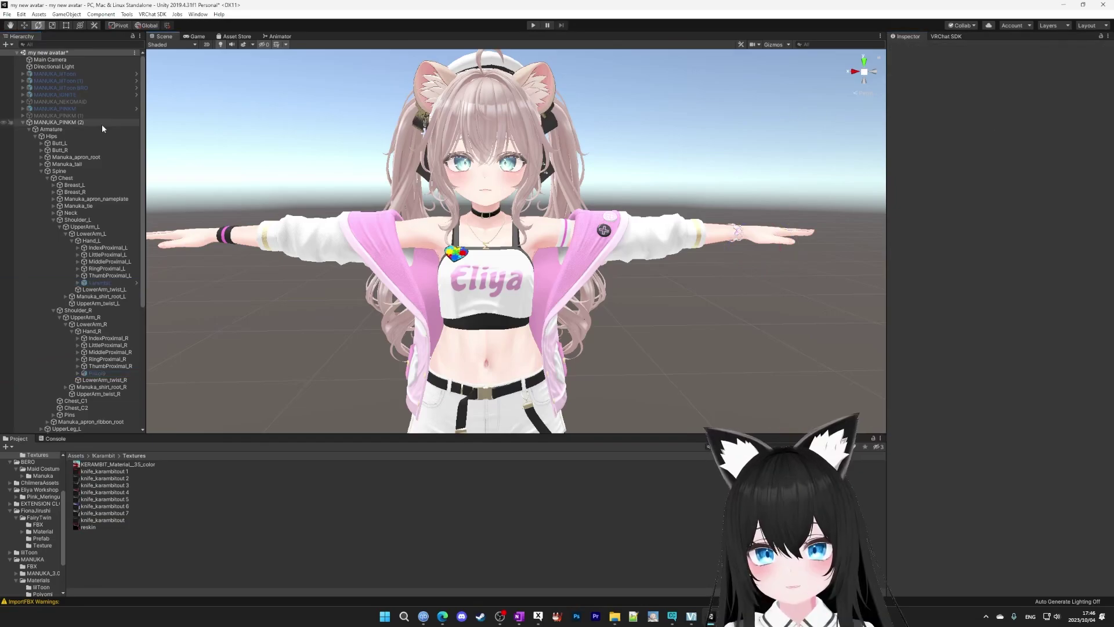
Detach the blueprint ID of the MANUKA_PINKM (2) avatar.
click(102, 124)
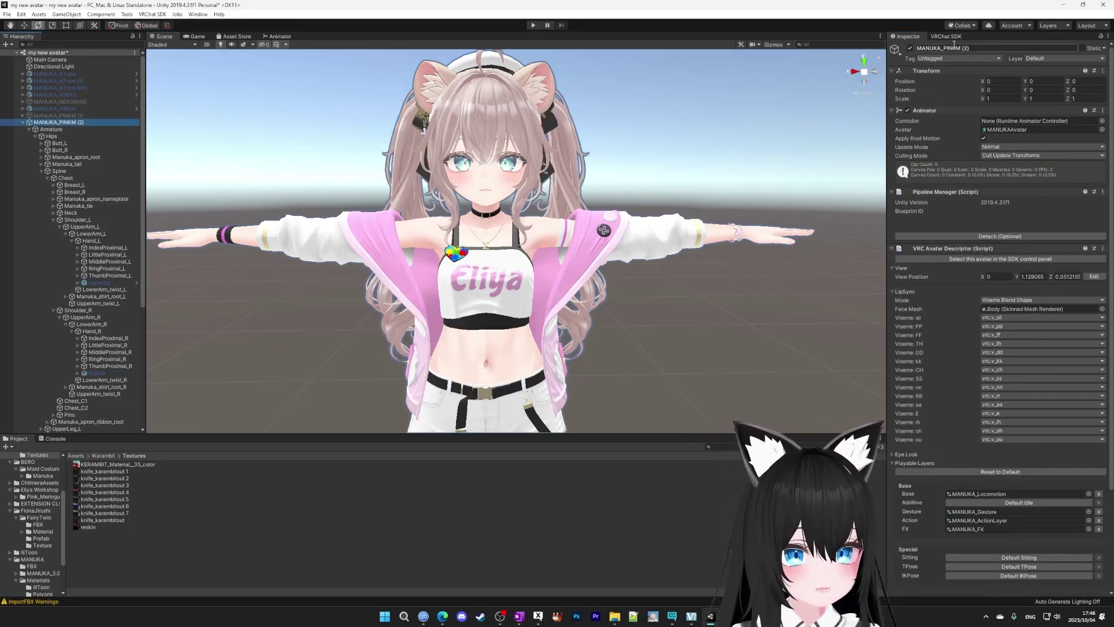
click(1006, 237)
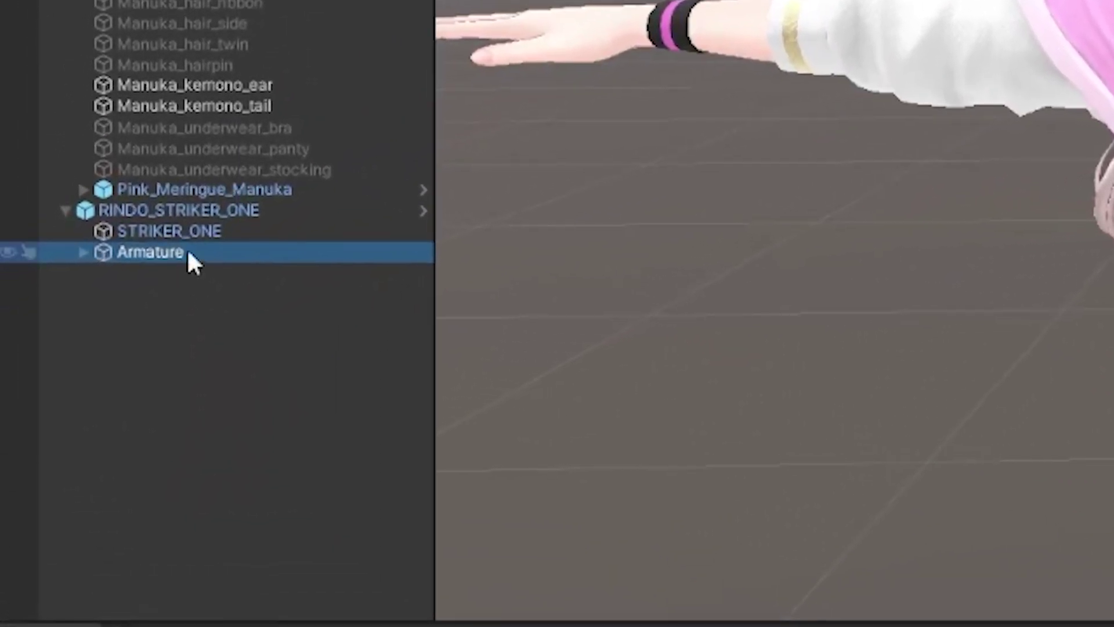
Examine the RINDO_STRIKER_ONE armature's bone chains for both legs, from ST1_LowerLeg down to ST1_Toe.
key(Right)
key(Down)
key(Right)
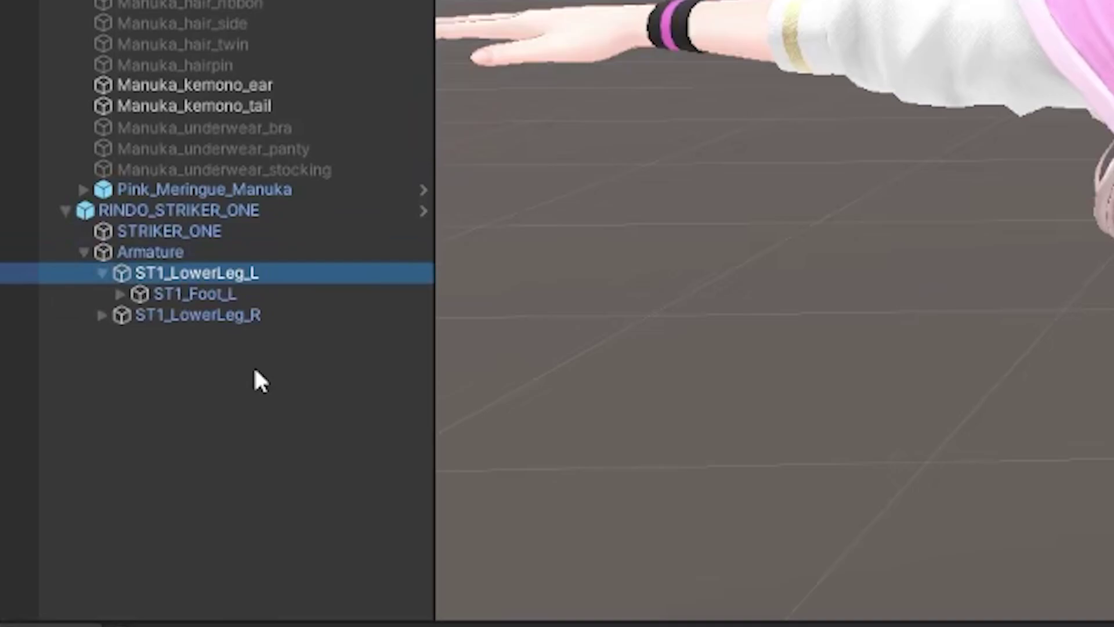
key(Down)
key(Right)
key(Down)
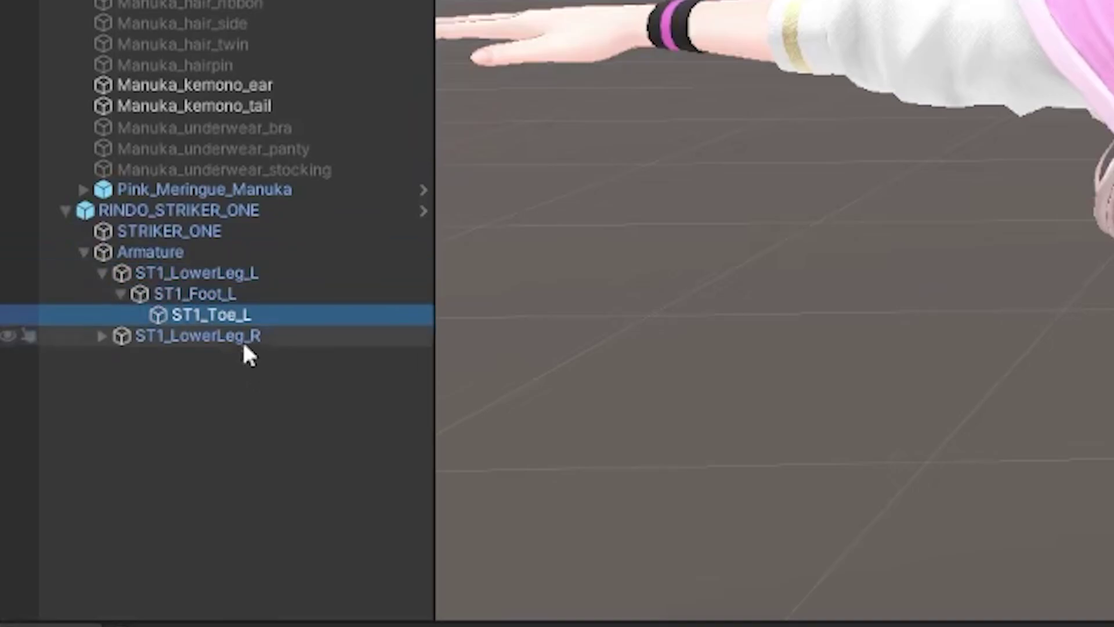
click(236, 343)
key(Down)
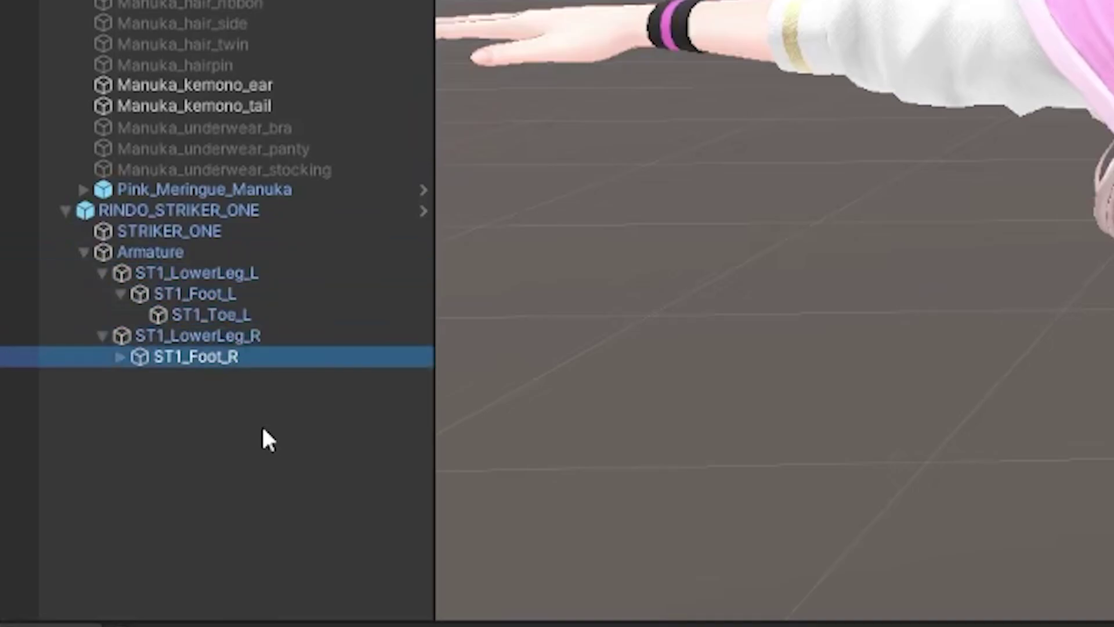
key(Right)
key(Down)
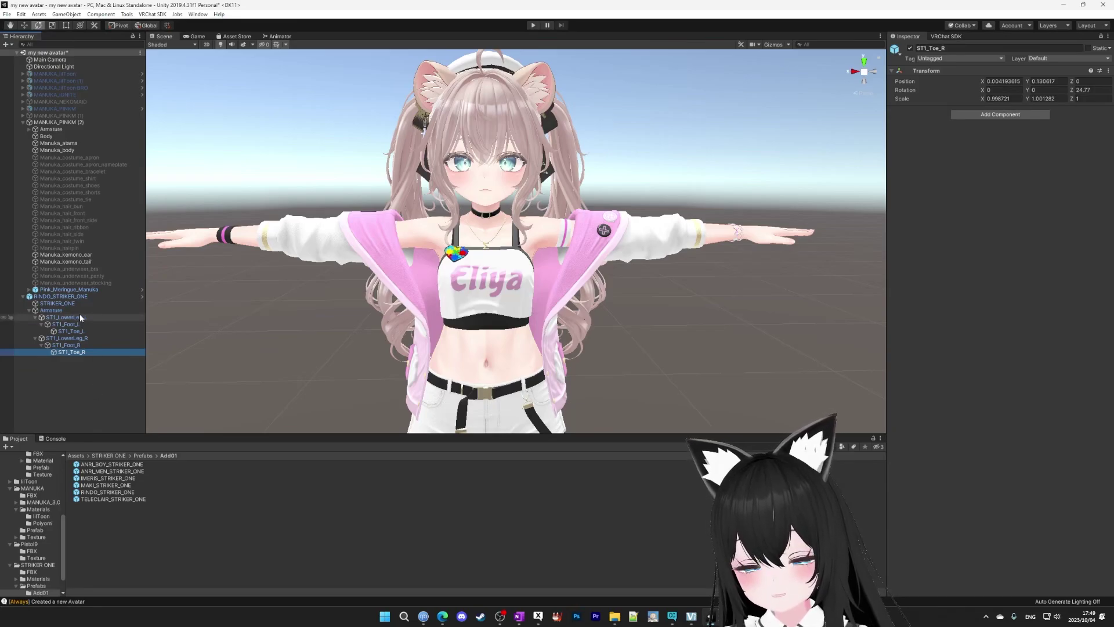
Unpack the RINDO_STRIKER_ONE shoe prefab completely and parent it to the MANUKA_PINKM (2) avatar.
right_click(80, 297)
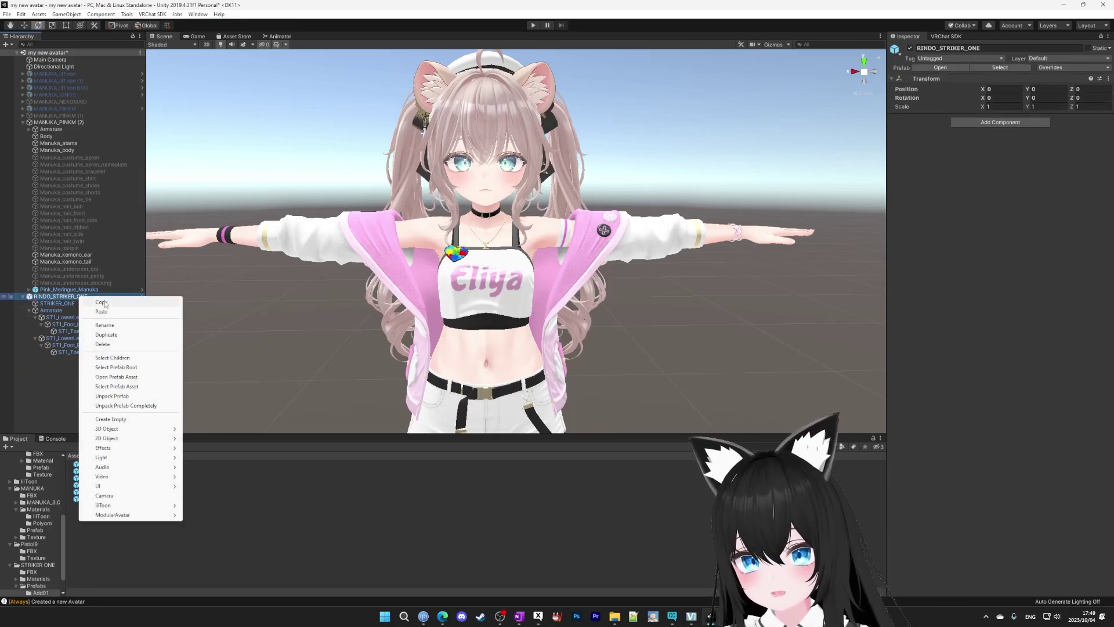
click(119, 405)
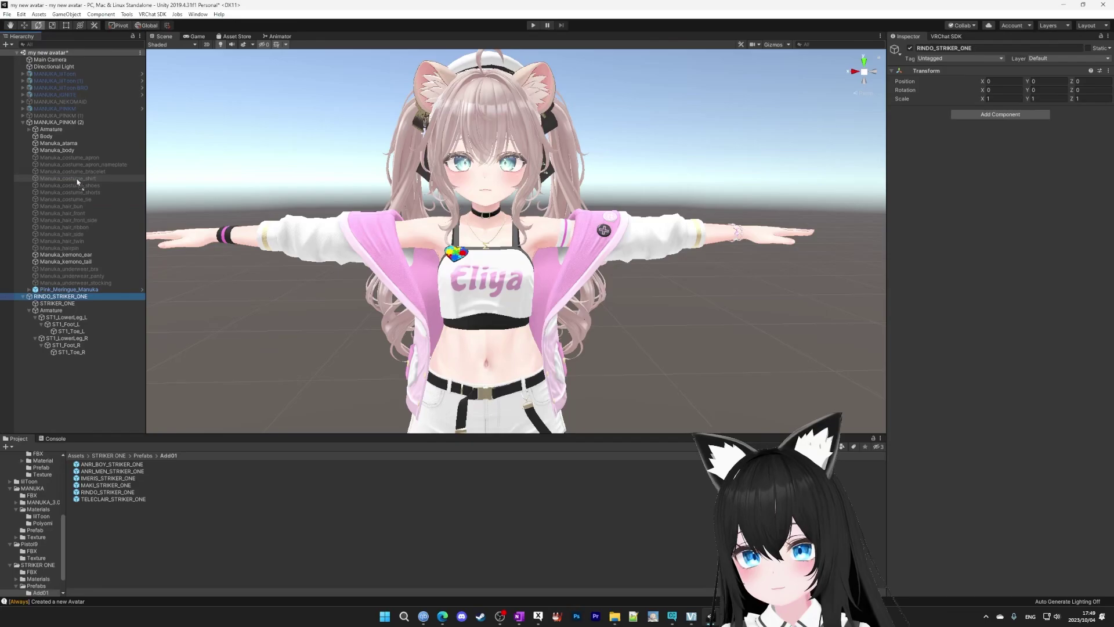
drag(78, 181, 78, 122)
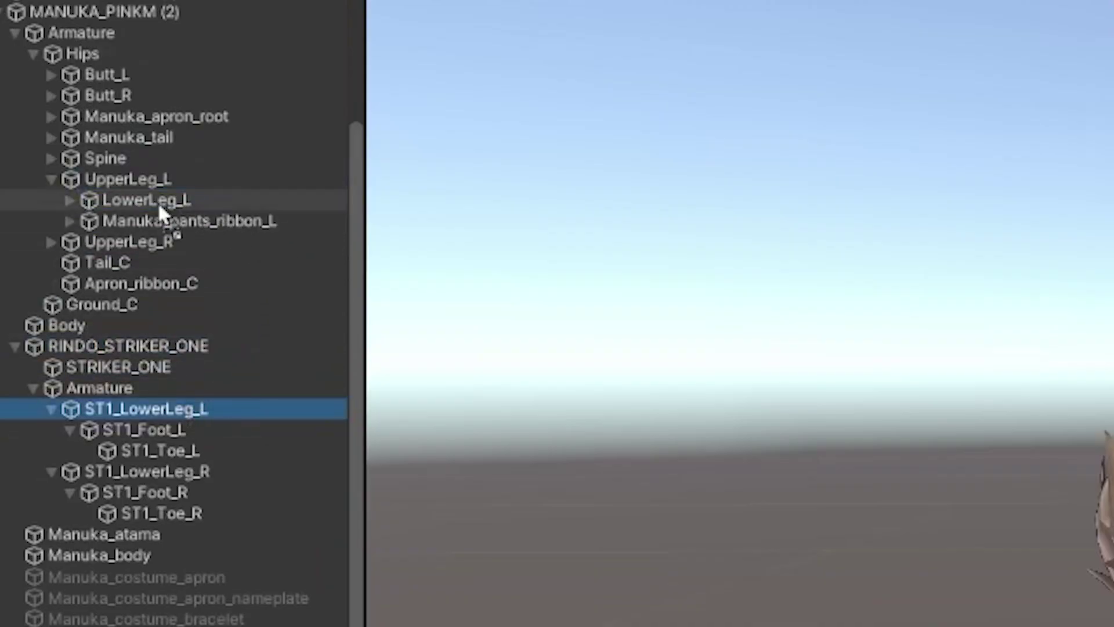
Parent ST1_LowerLeg_L, ST1_Foot_L and ST1_Toe_L to the avatar's matching LowerLeg_L, Foot_L and Toe_L bones.
drag(157, 202, 158, 203)
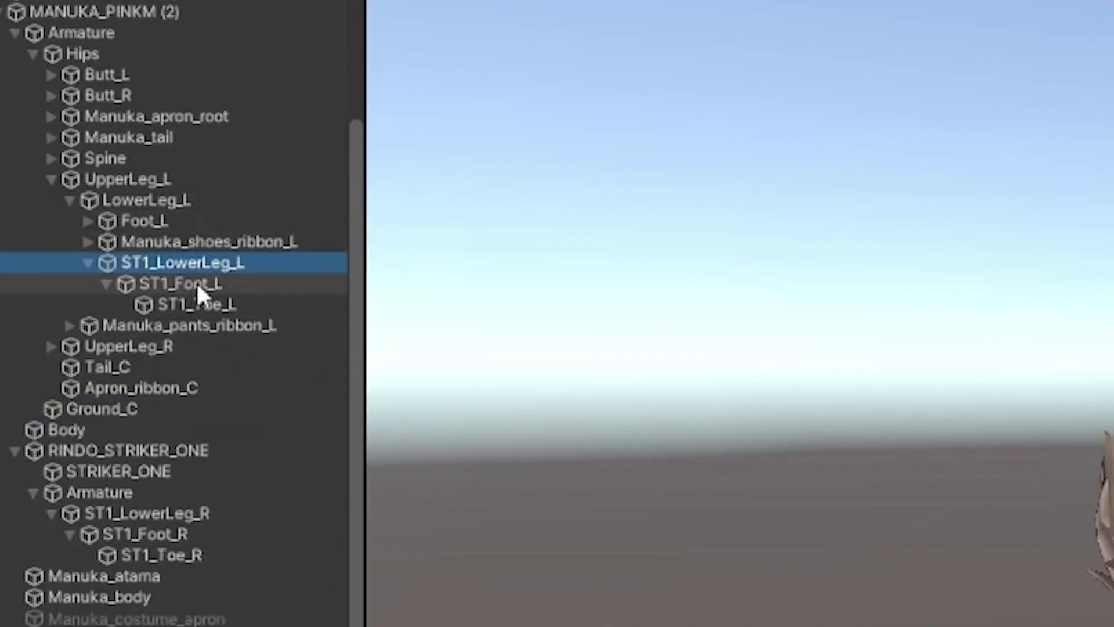
drag(196, 283, 144, 226)
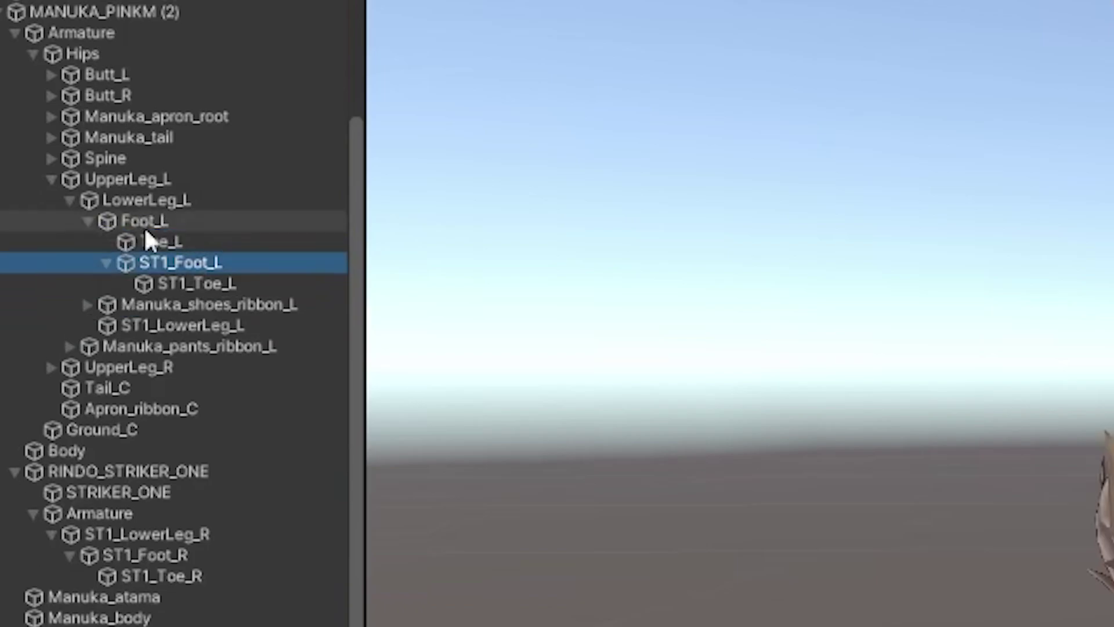
drag(207, 279, 165, 241)
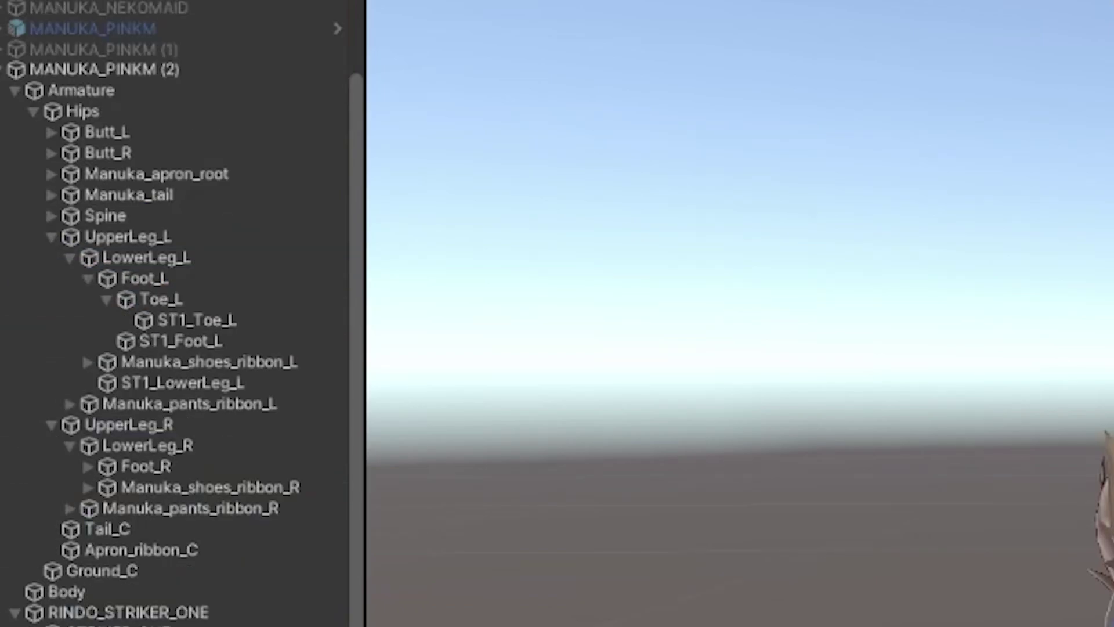
Parent ST1_LowerLeg_R, ST1_Foot_R and ST1_Toe_R to the avatar's matching LowerLeg_R, Foot_R and Toe_R bones.
drag(185, 626, 174, 447)
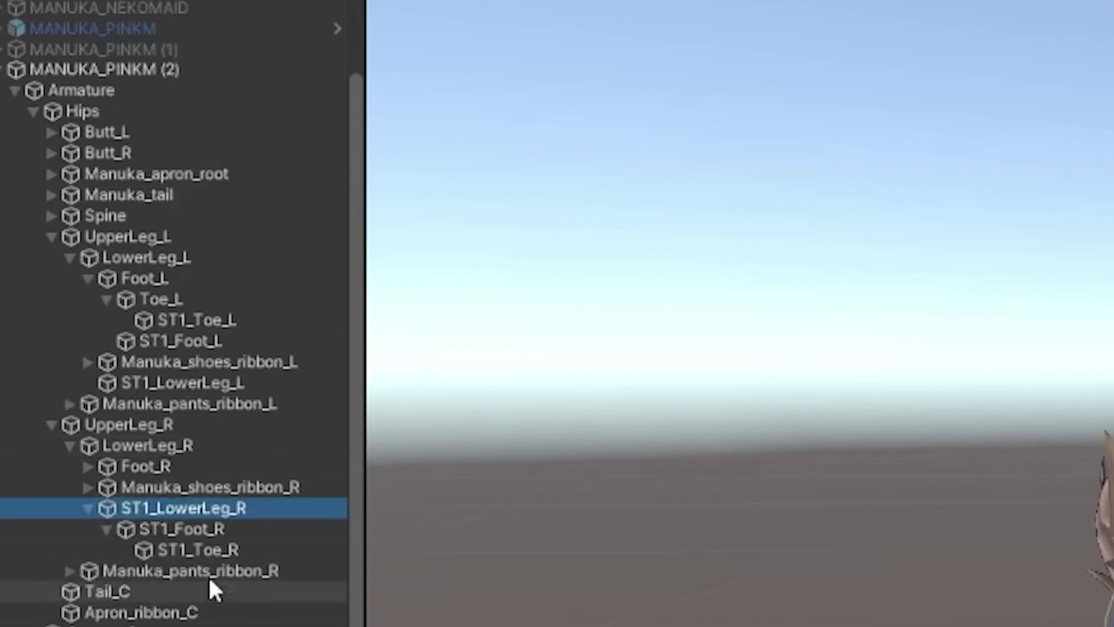
drag(183, 528, 142, 463)
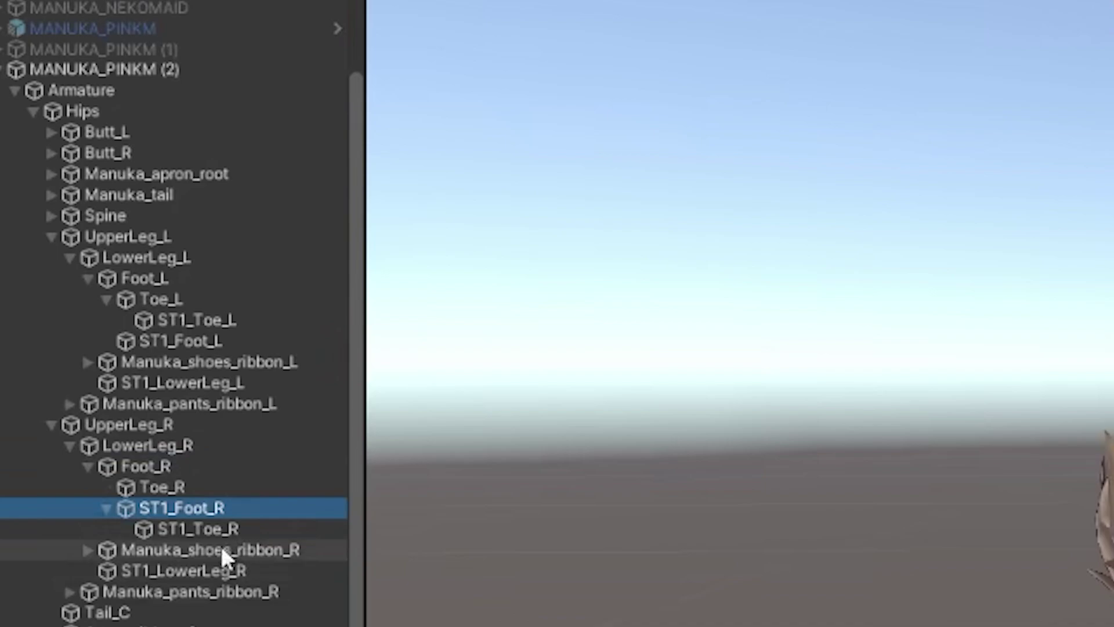
drag(205, 529, 172, 489)
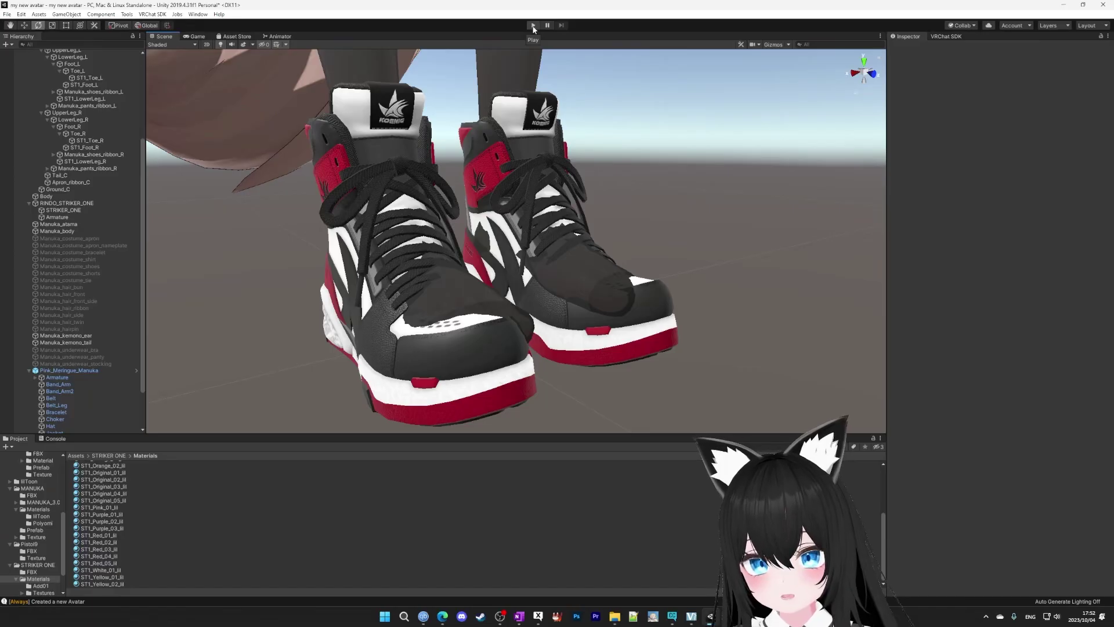
Test the sneakers in play mode by rotating the lower leg bones, and exit play mode.
click(533, 25)
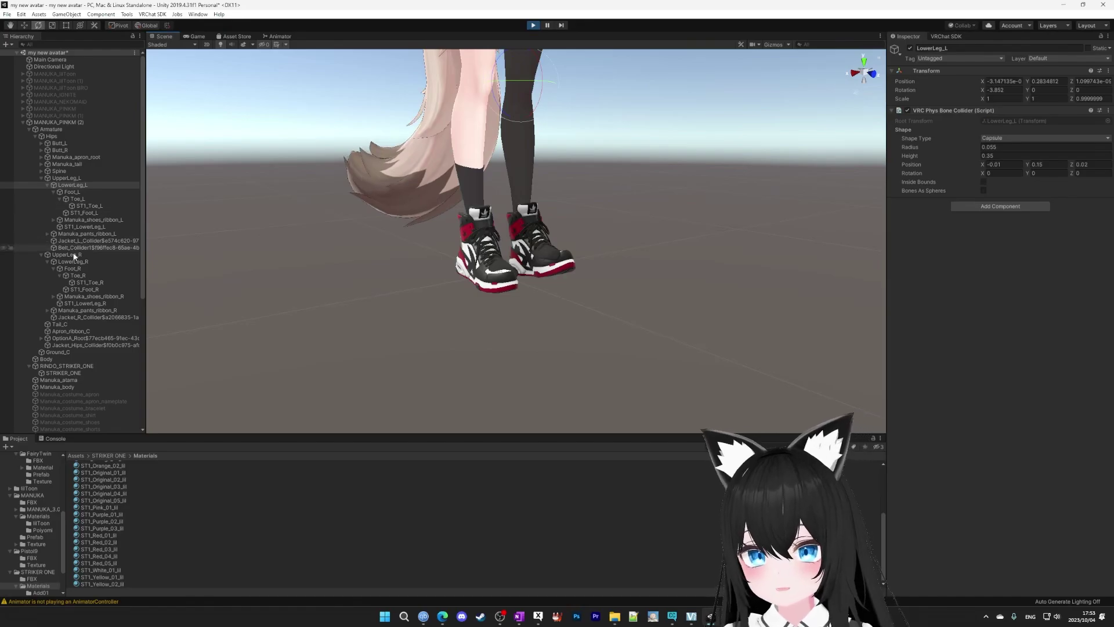
drag(499, 94, 518, 44)
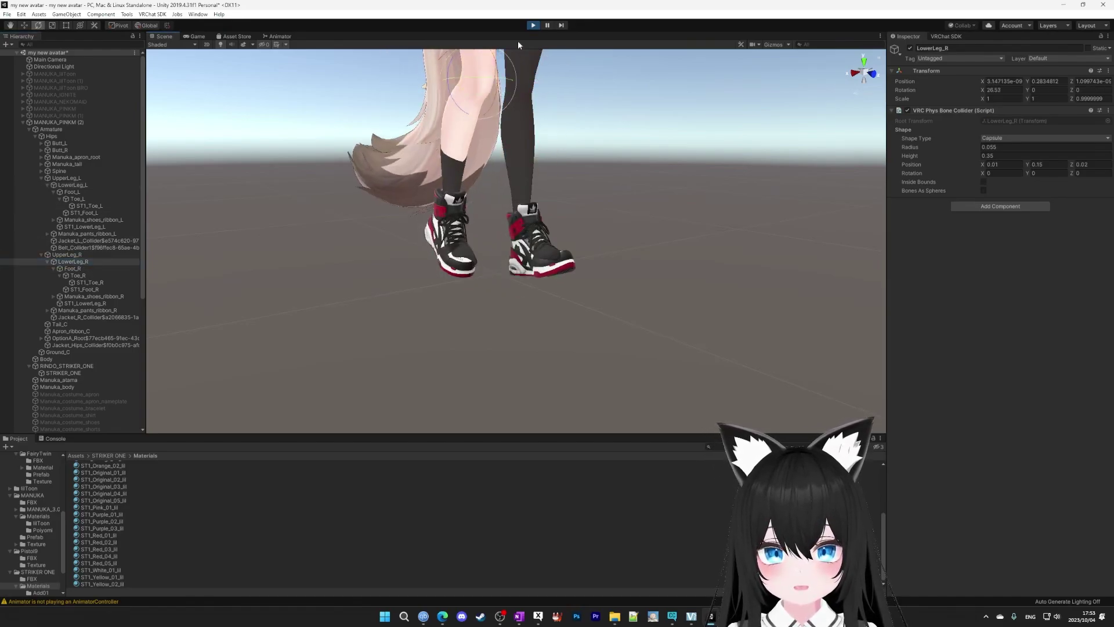
click(534, 25)
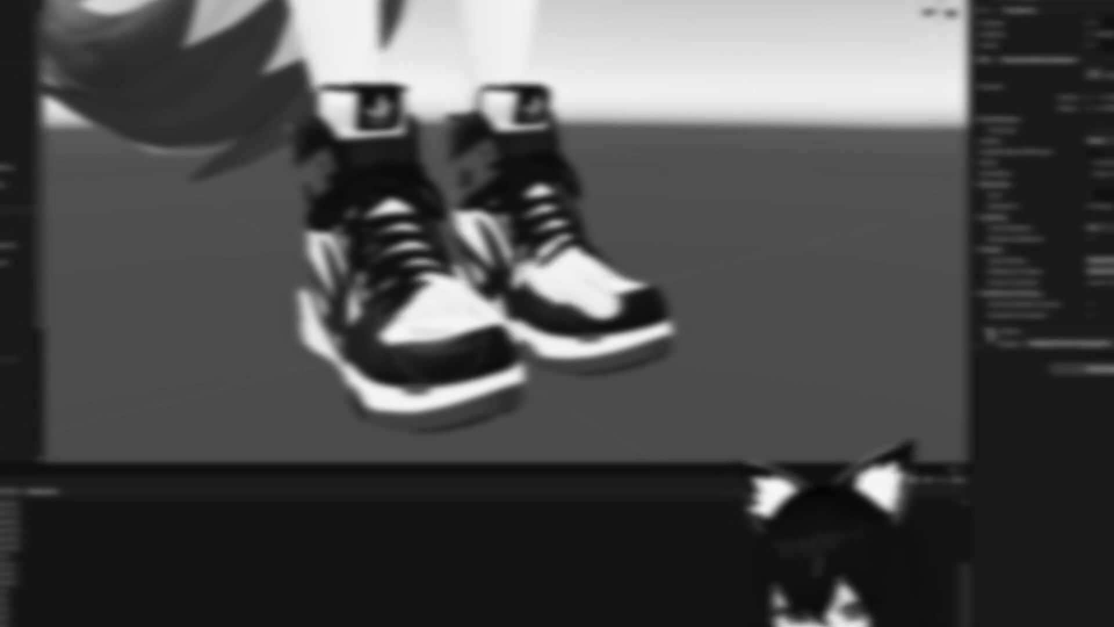
Adjust a body mesh blend shape to stop the feet clipping through the sneakers.
click(23, 341)
scroll(1057, 387, down, 3)
drag(1090, 394, 1113, 404)
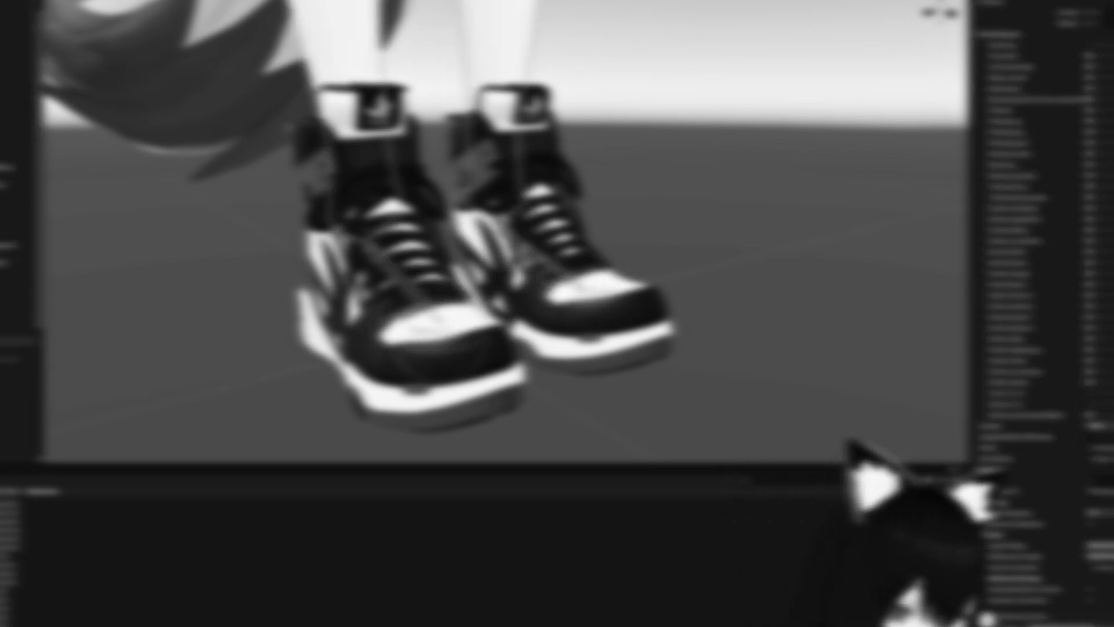